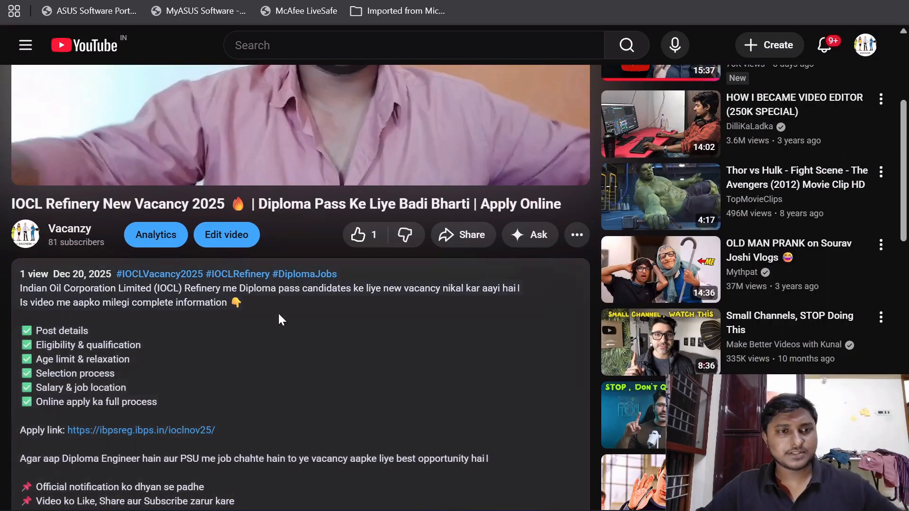
Open the apply link from the IOCL vacancy video's description and start a new registration on the recruitment site
scroll(258, 363, down, 1)
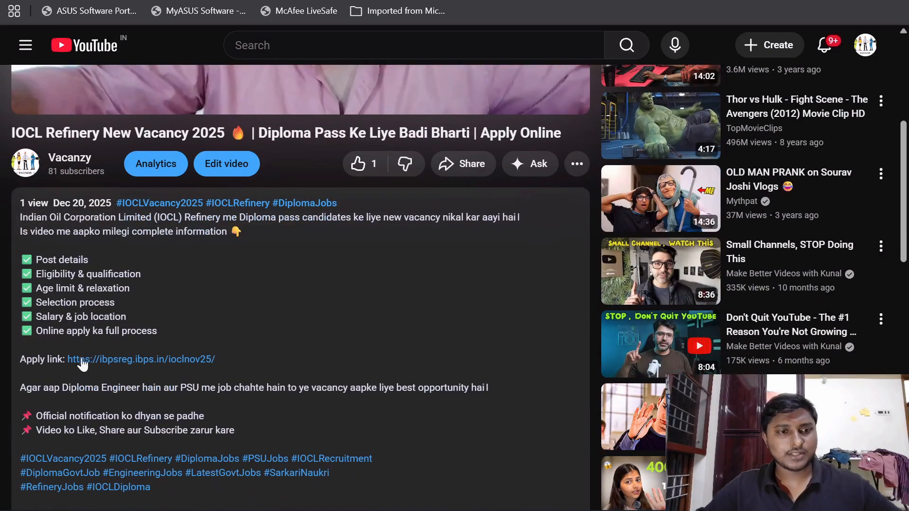
click(129, 360)
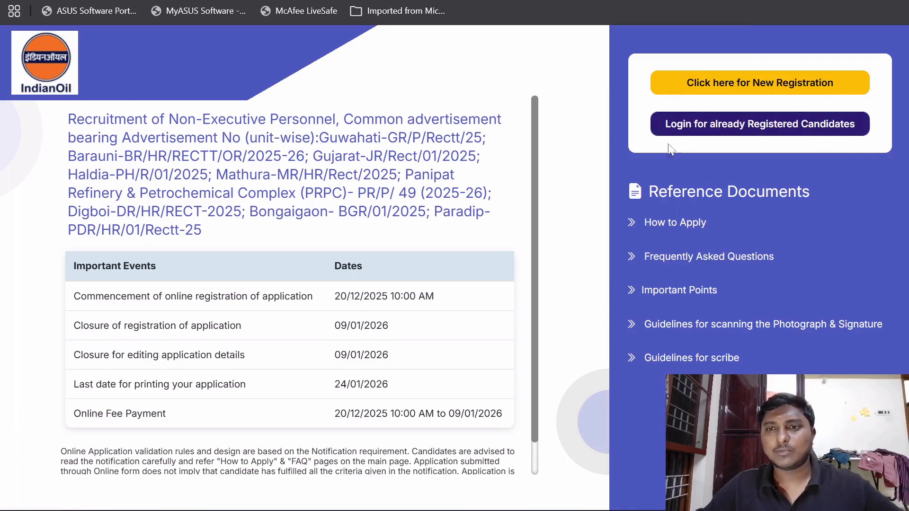
click(717, 89)
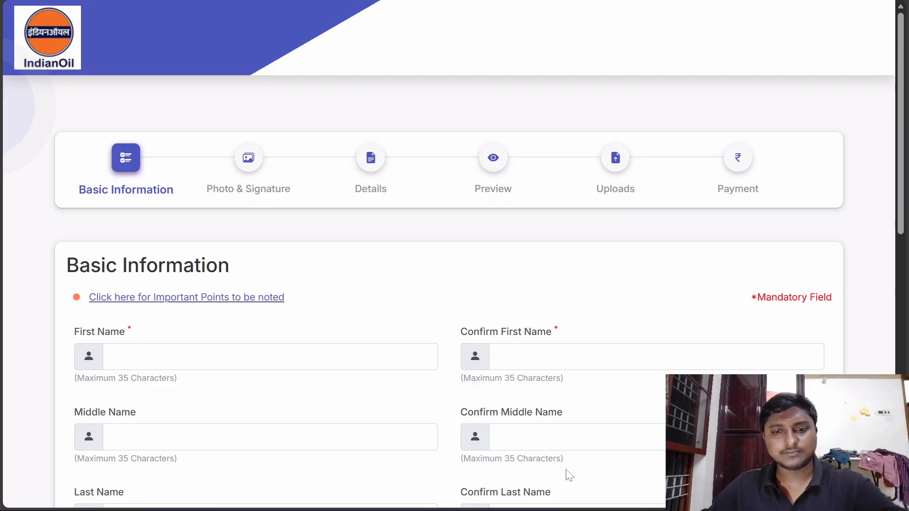
scroll(570, 475, down, 12)
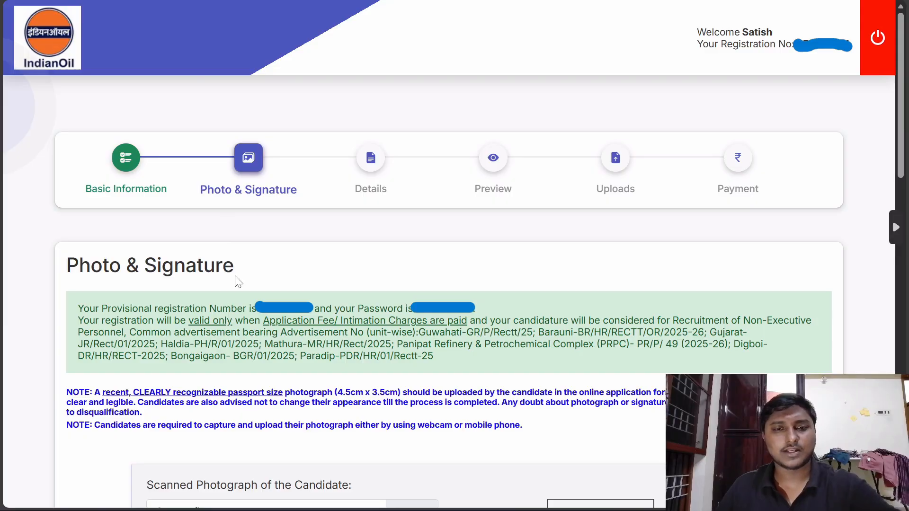
Go through the Photo & Signature page and proceed to the application's Details stage
scroll(235, 280, down, 9)
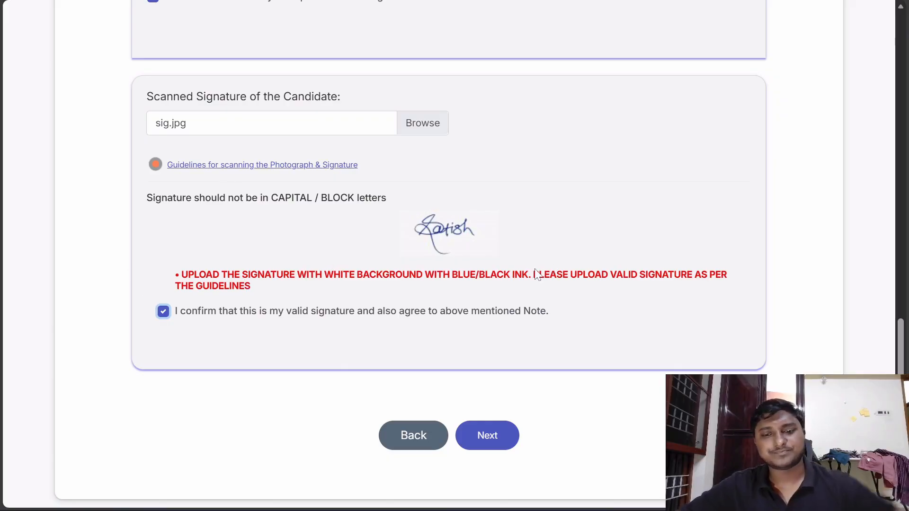
click(484, 437)
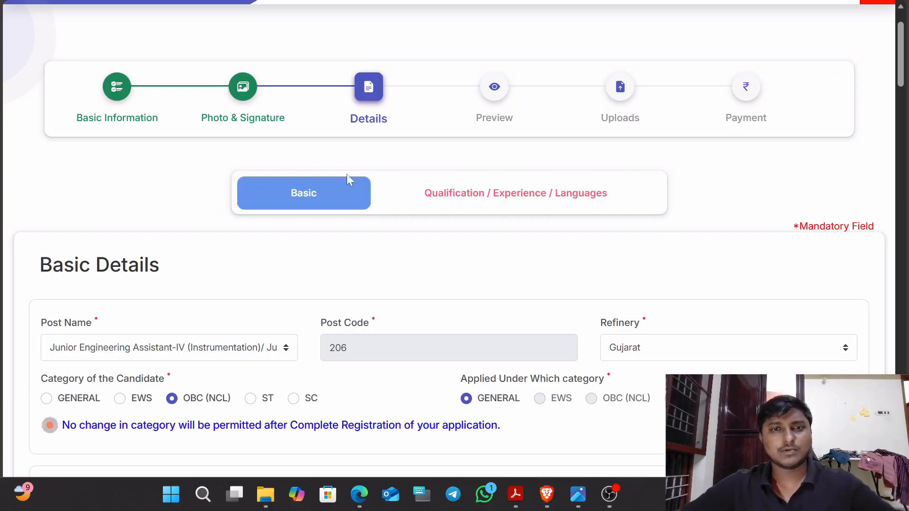
Choose Junior Engineering Assistant-IV (Instrumentation)/ Junior Technical Assistant - IV (Instrumentation) as the post name
scroll(328, 161, down, 3)
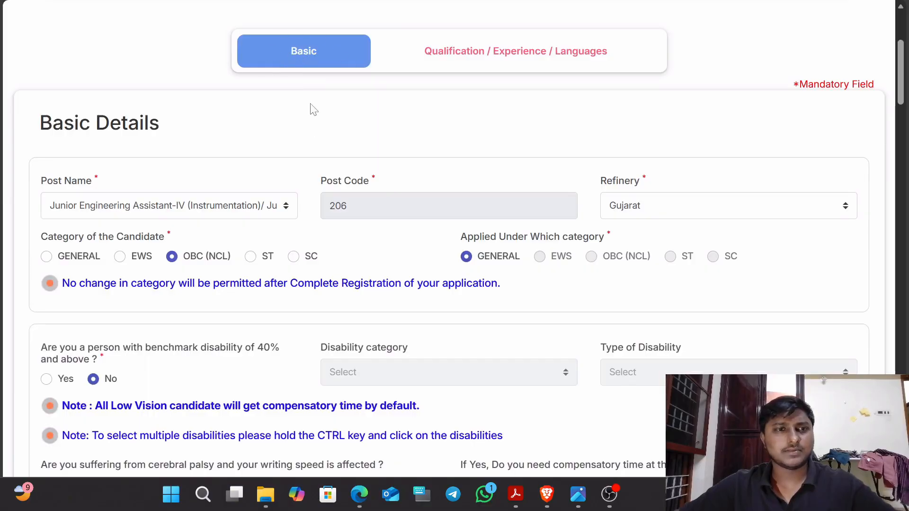
scroll(294, 118, down, 2)
click(237, 141)
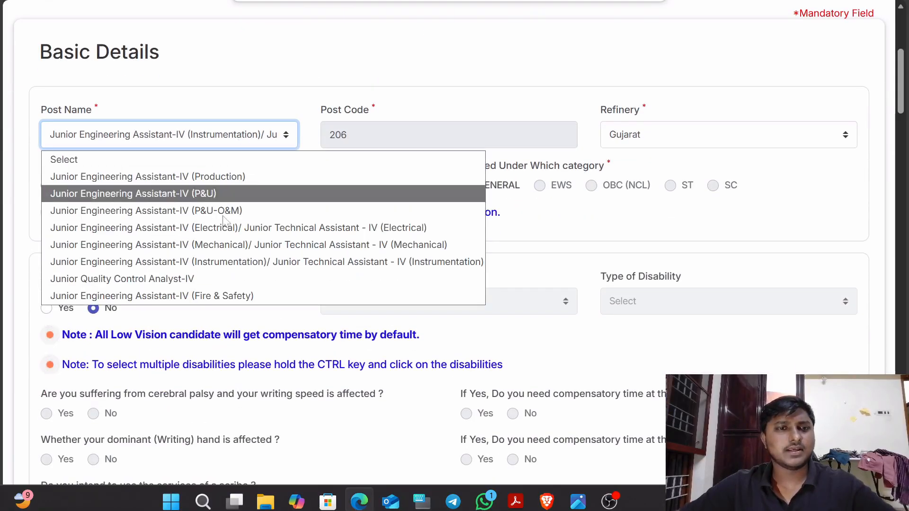
click(198, 263)
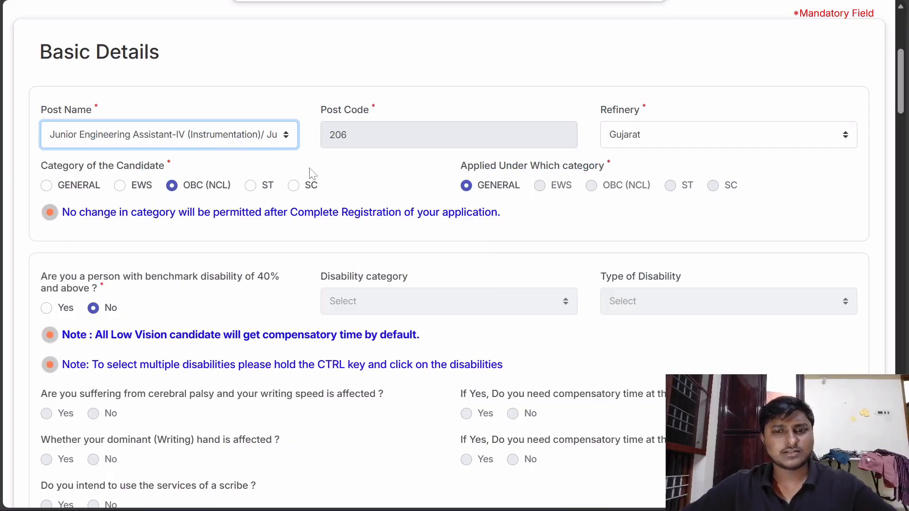
Select Gujarat as the refinery and try ST and OBC (NCL) as the candidate's category
click(665, 138)
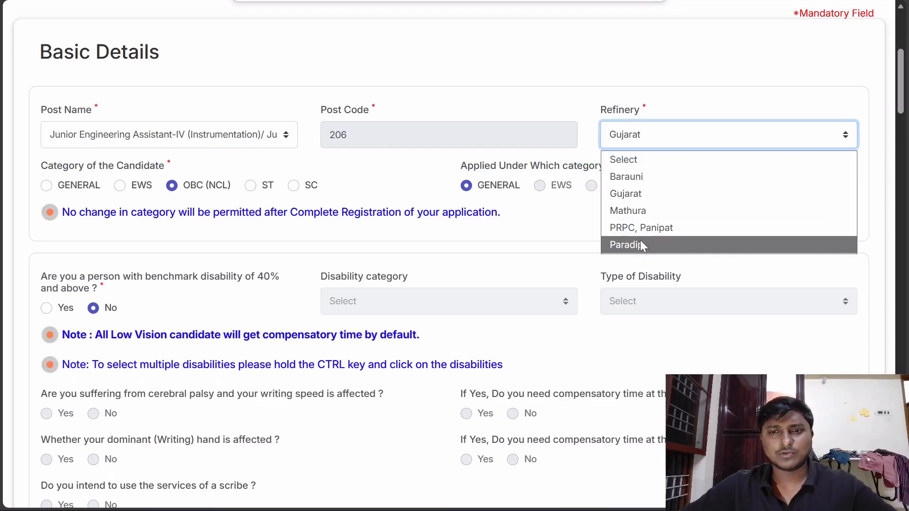
click(632, 194)
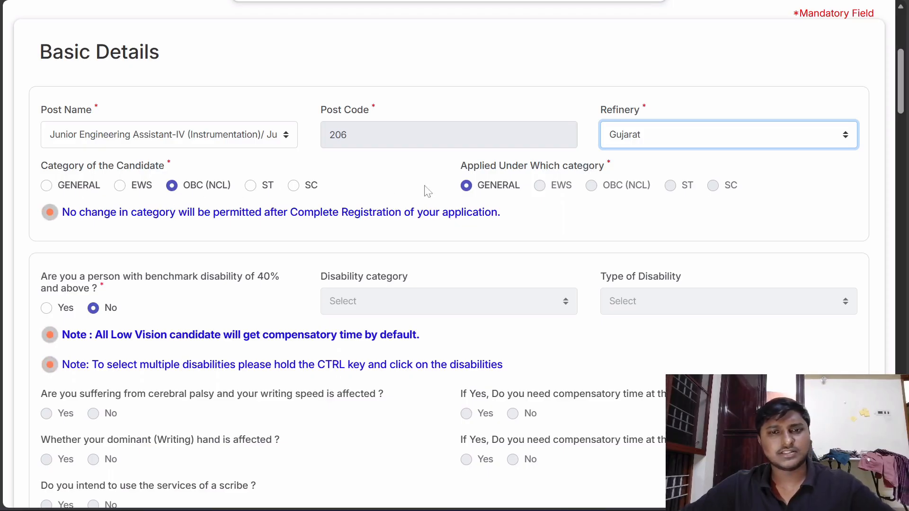
click(463, 168)
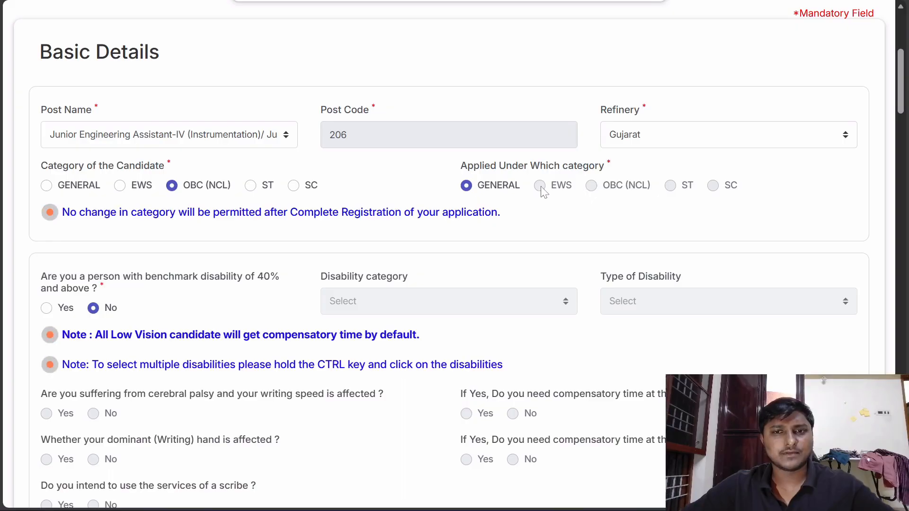
click(249, 186)
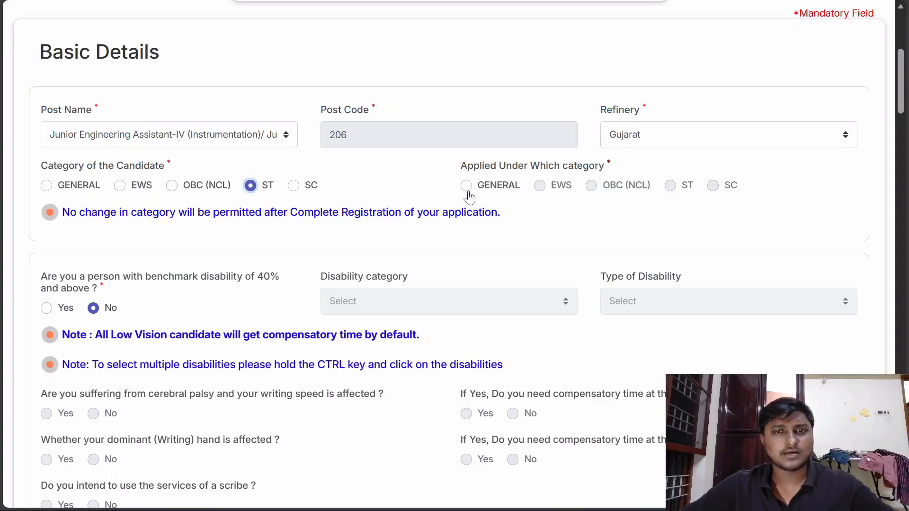
click(172, 185)
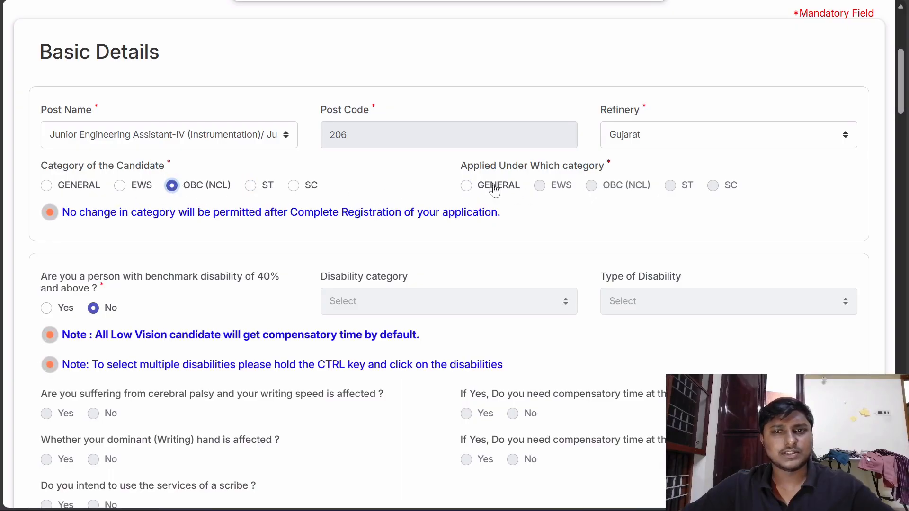
Try Mathura as the refinery with OBC (NCL) for both the candidate's category and the applied-under category
click(682, 140)
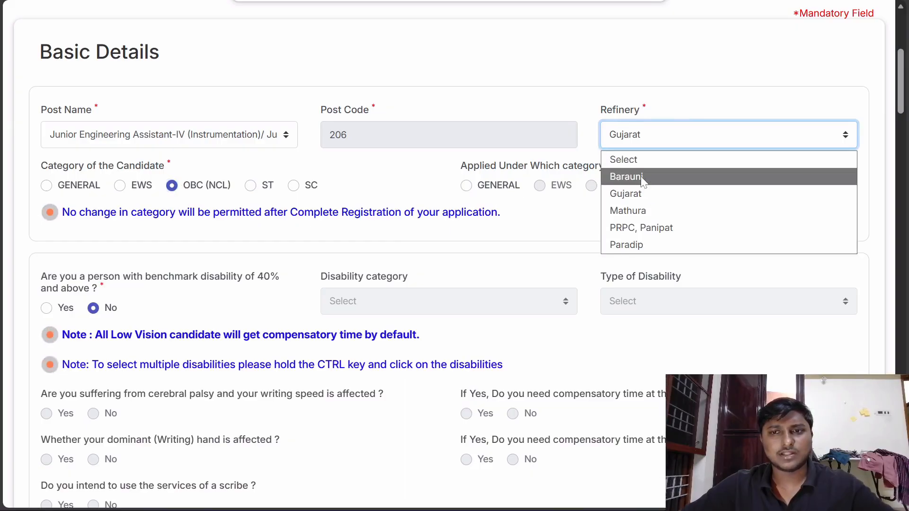
click(637, 211)
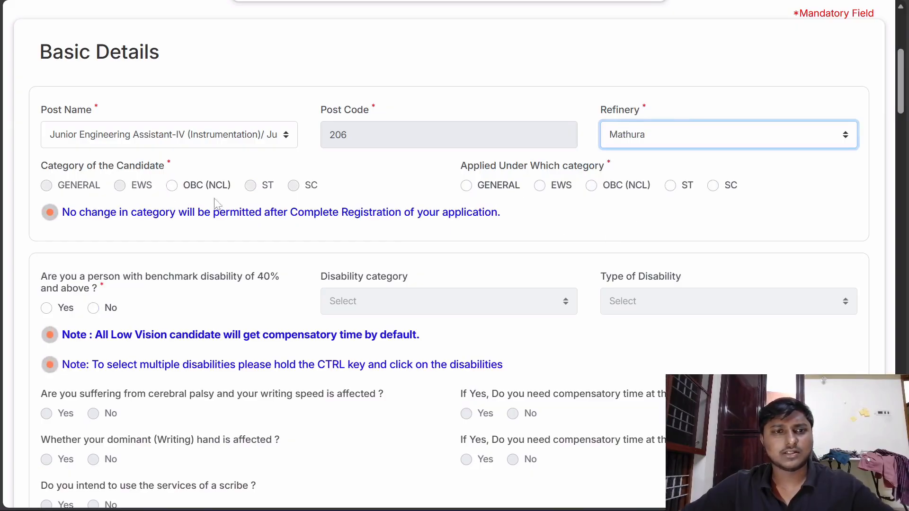
click(113, 187)
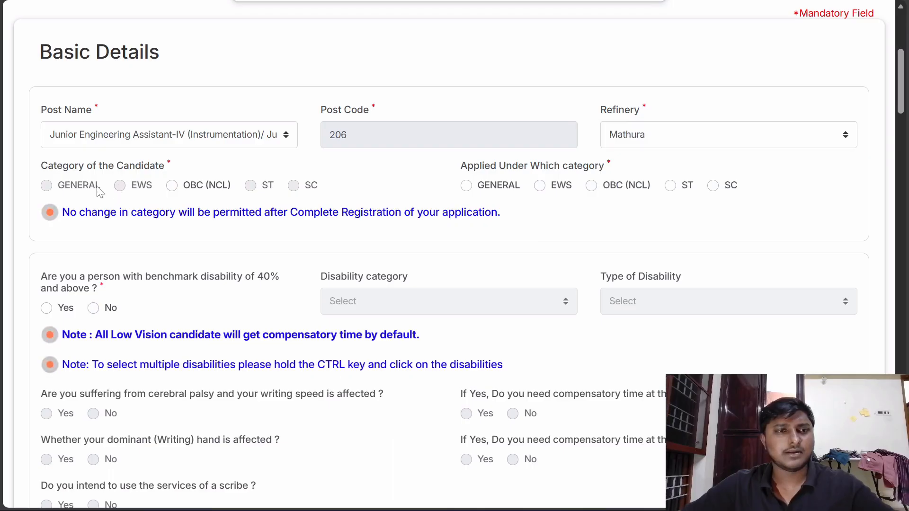
click(172, 186)
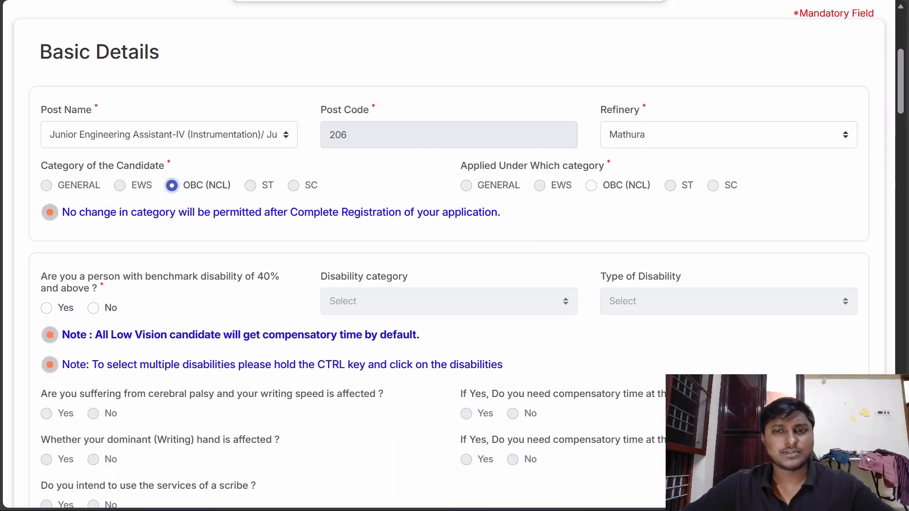
click(591, 186)
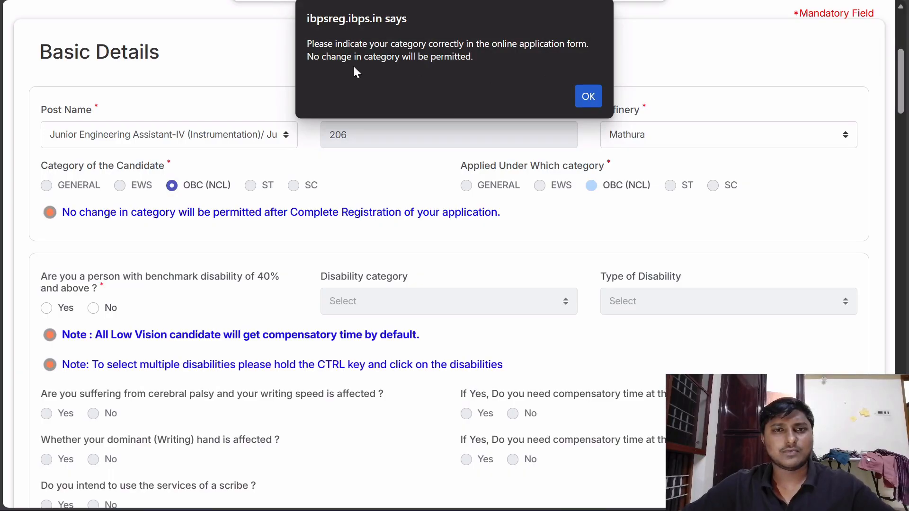
click(587, 96)
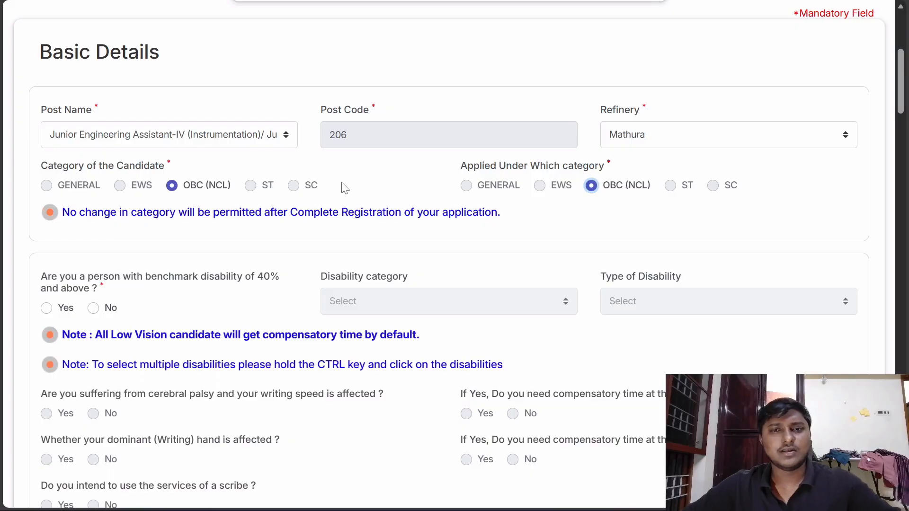
Set the refinery to PRPC, Panipat, with candidate category OBC (NCL) and applied-under category GENERAL
click(656, 138)
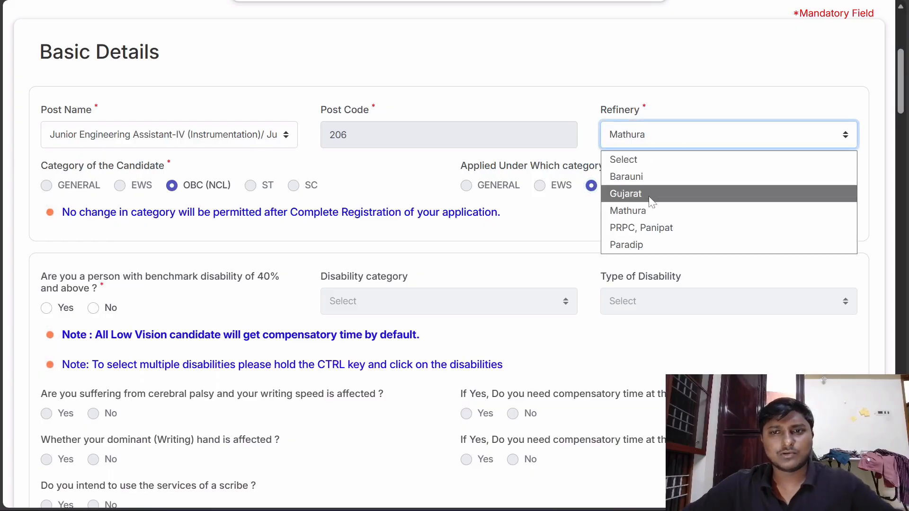
click(646, 230)
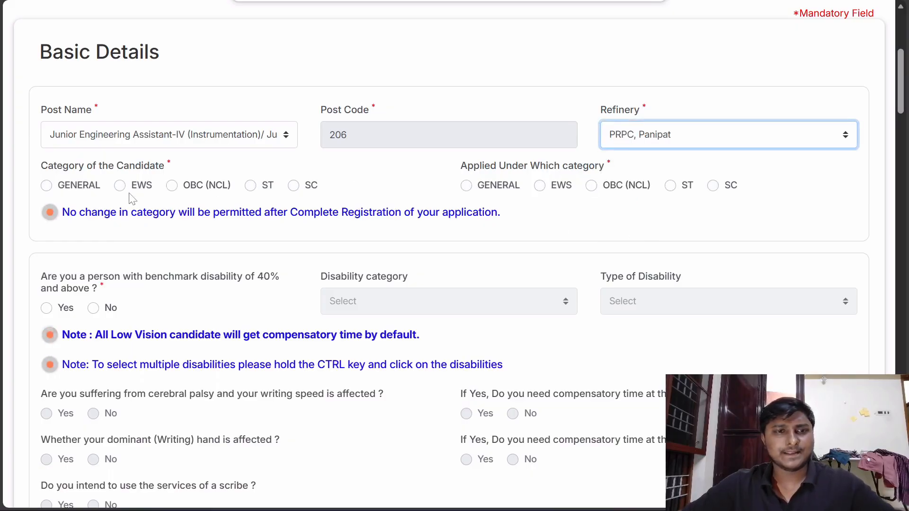
click(172, 185)
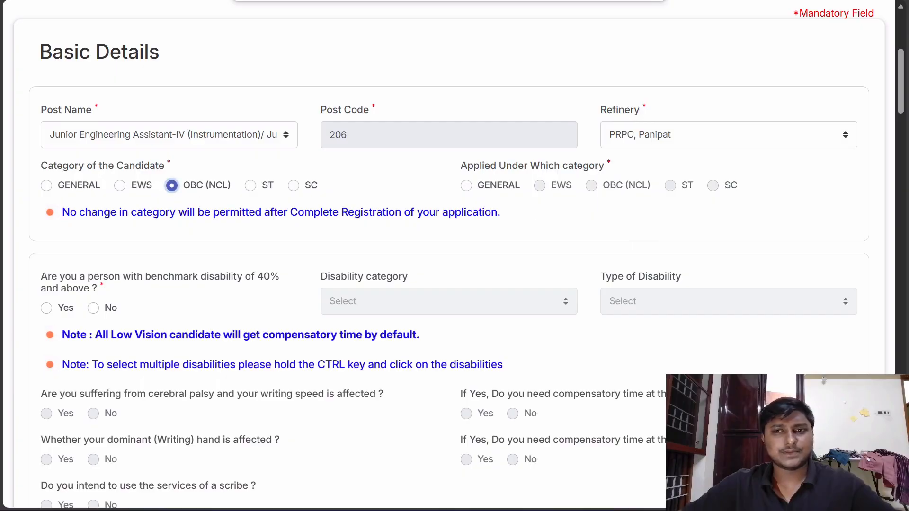
click(471, 187)
click(576, 97)
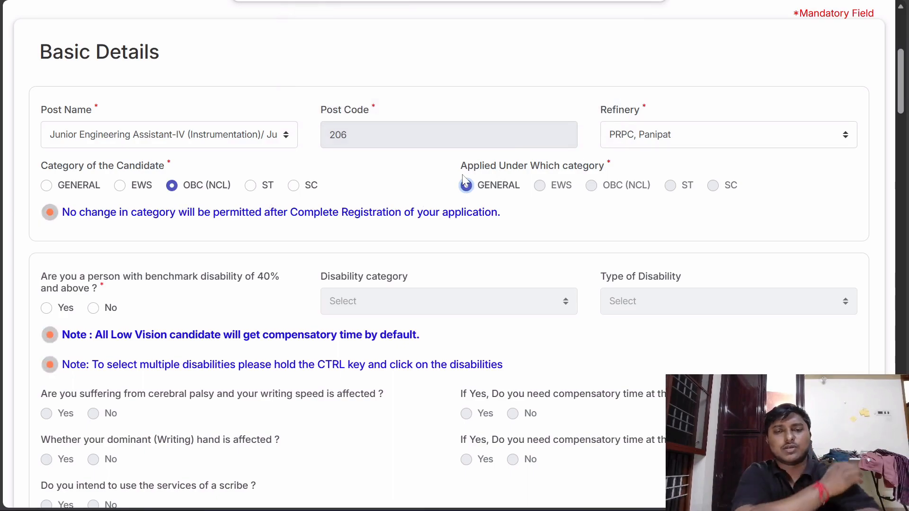
Answer No to the question about a benchmark disability of 40% and above
scroll(311, 217, down, 4)
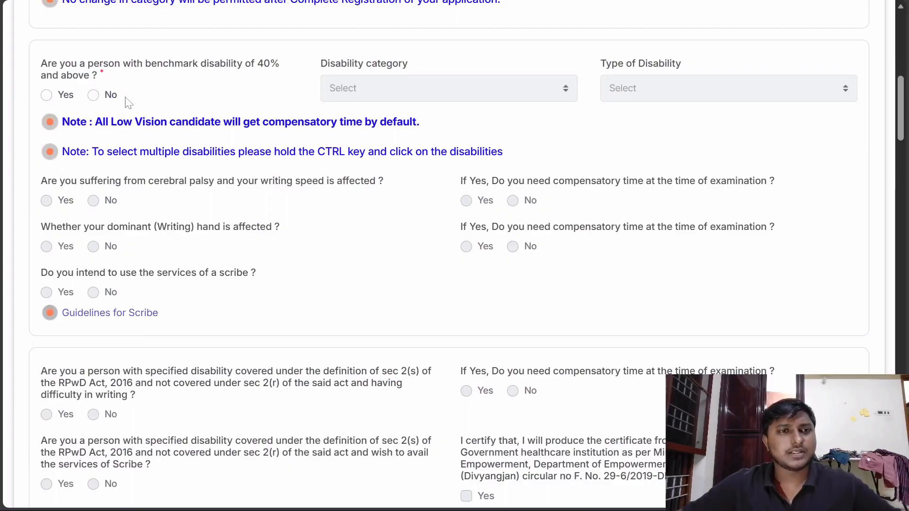
click(94, 95)
scroll(196, 122, up, 3)
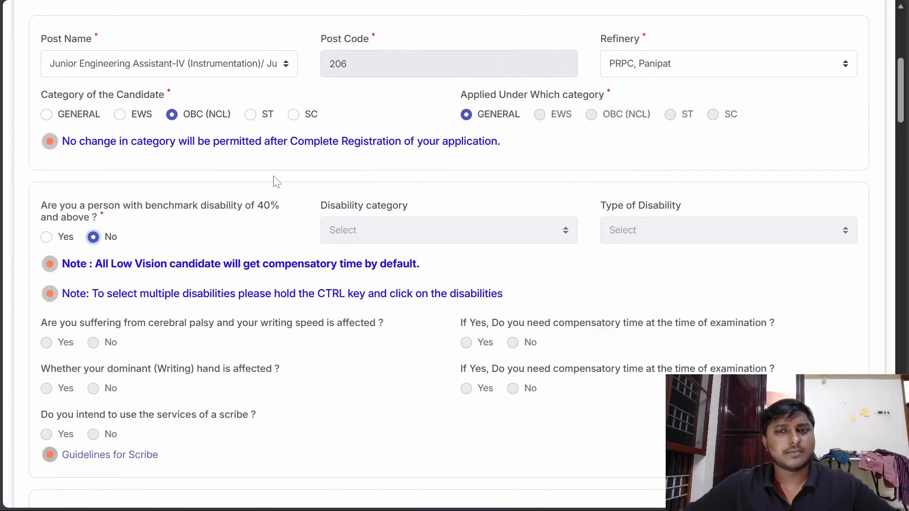
scroll(196, 122, down, 4)
scroll(243, 192, up, 5)
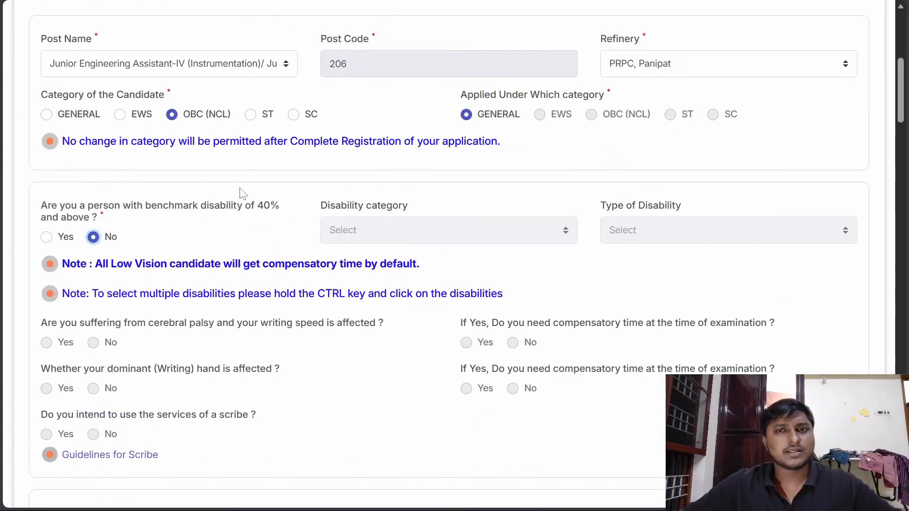
scroll(357, 219, down, 5)
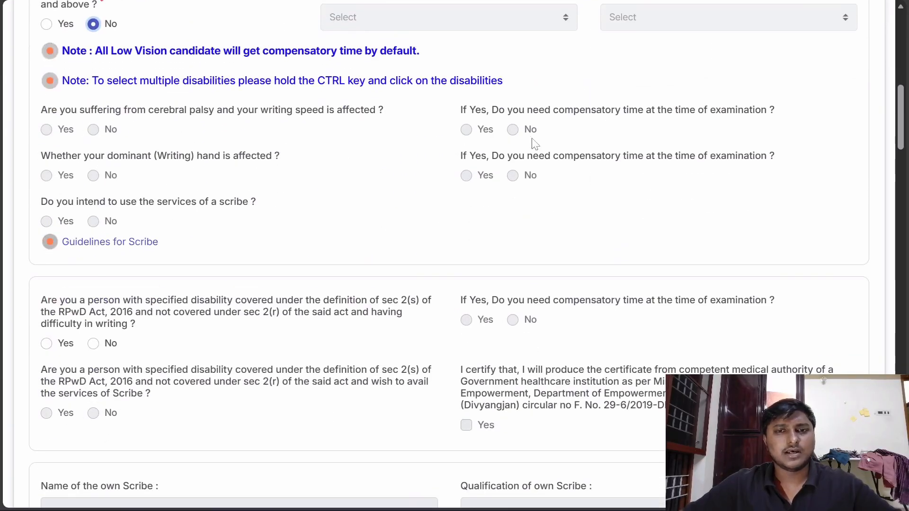
scroll(280, 147, up, 2)
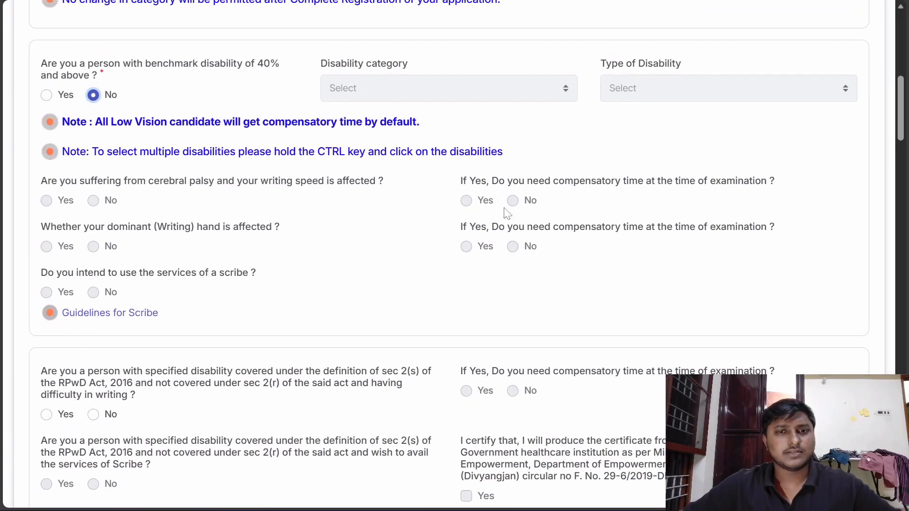
Answer No to having a specified disability with difficulty in writing, and look through the own-scribe section
scroll(58, 147, down, 3)
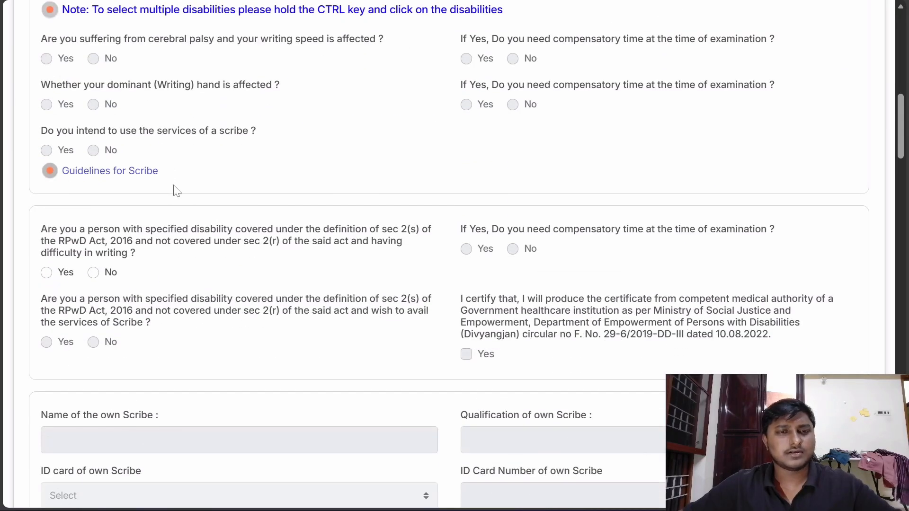
scroll(199, 191, down, 2)
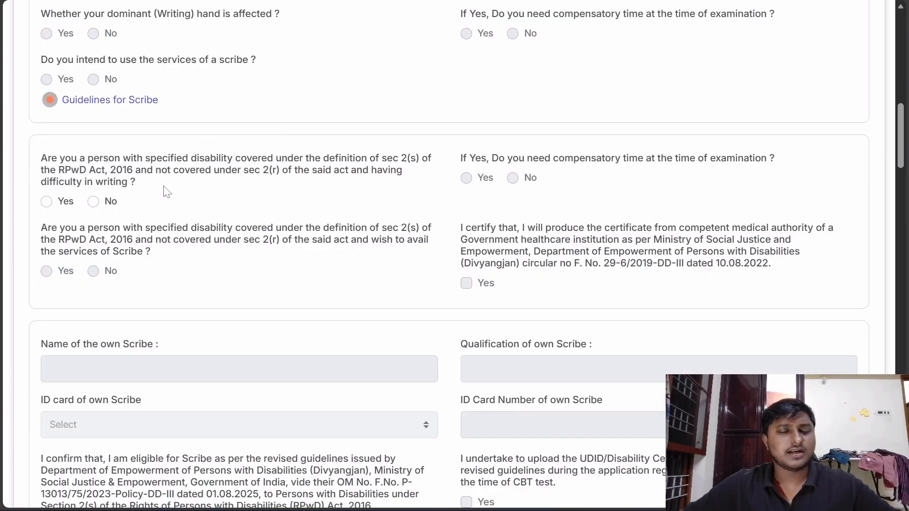
click(93, 202)
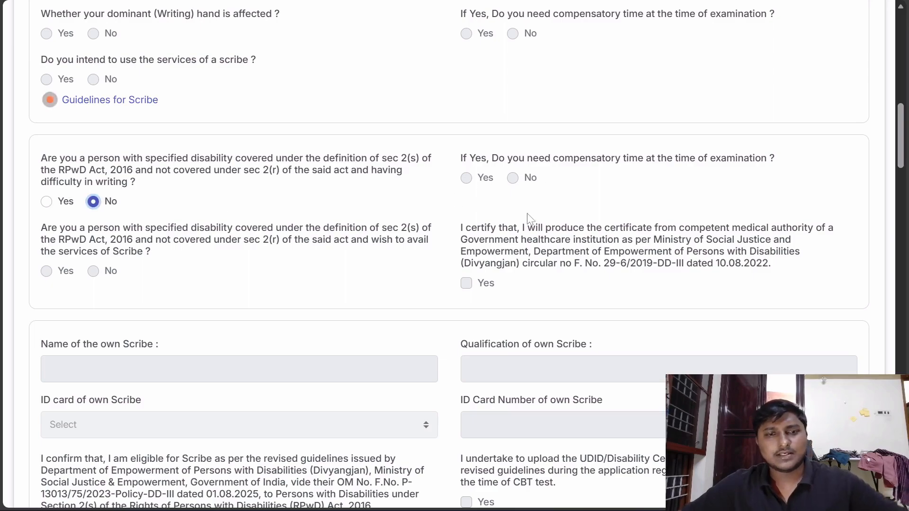
scroll(495, 243, down, 3)
scroll(510, 232, up, 2)
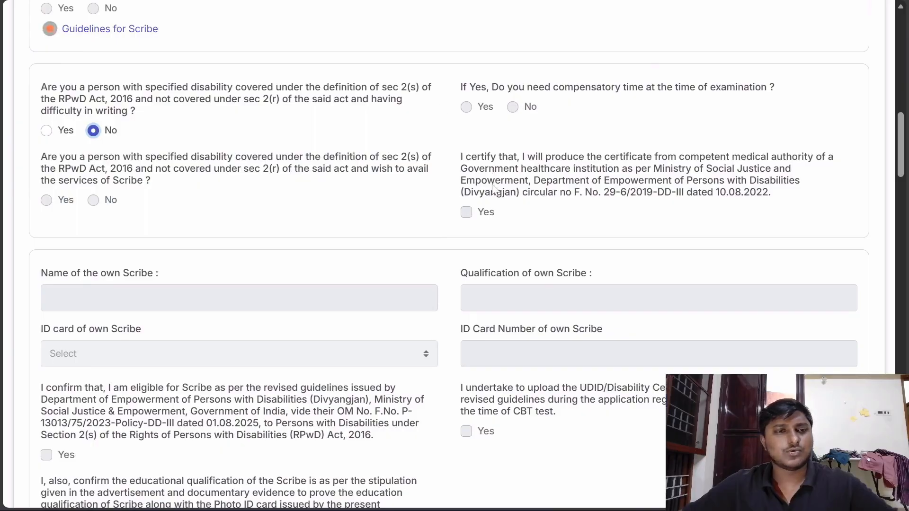
scroll(214, 186, down, 2)
scroll(274, 229, down, 2)
scroll(95, 142, down, 2)
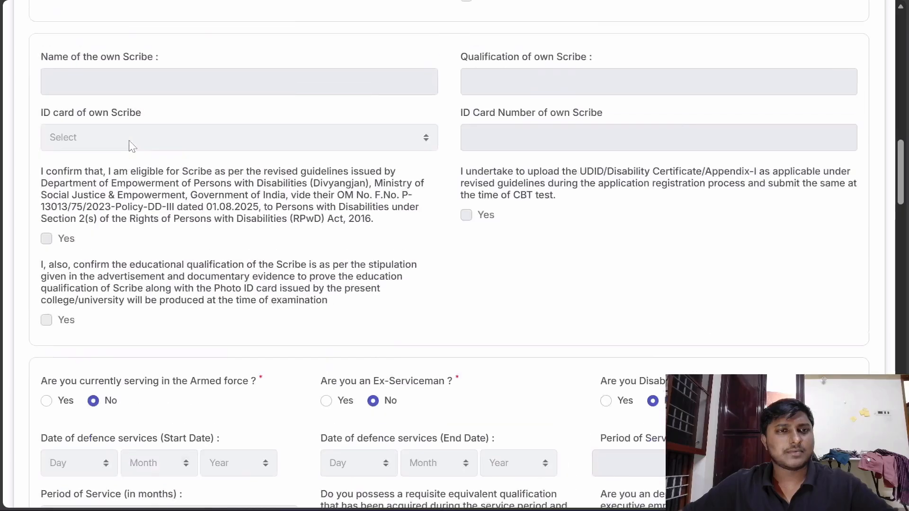
scroll(128, 144, up, 2)
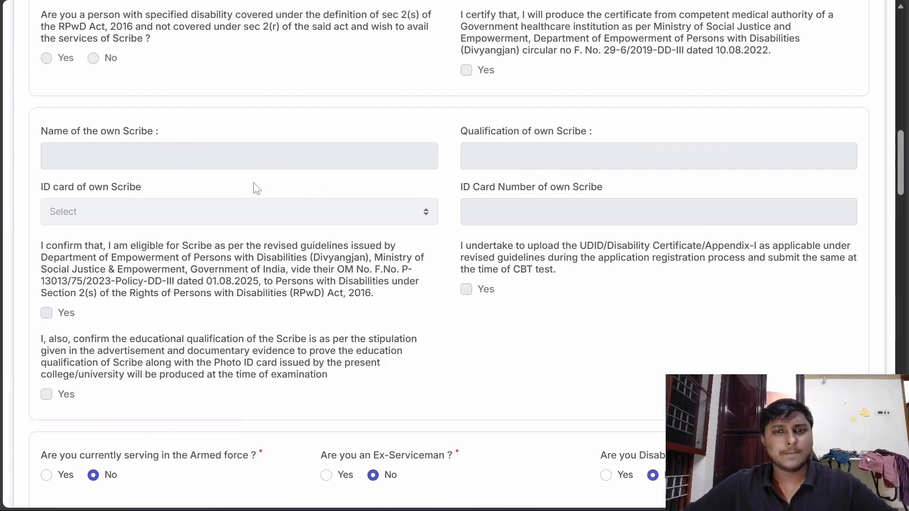
Answer No to the question about being a departmental or internal candidate already on the Corporation's muster rolls
scroll(195, 250, down, 5)
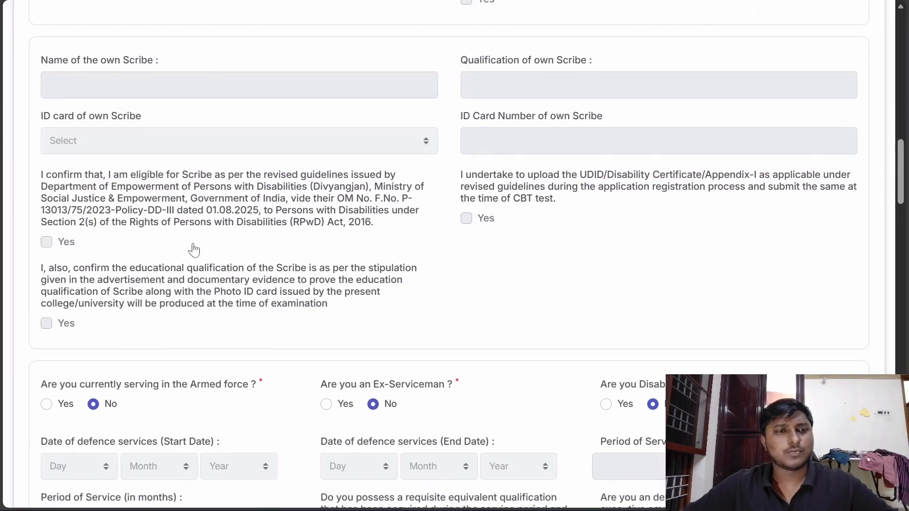
scroll(194, 250, down, 3)
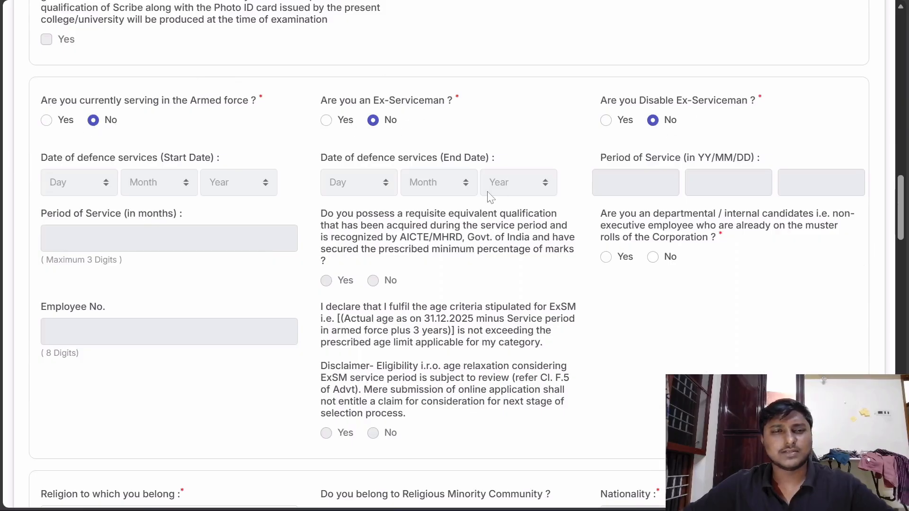
scroll(490, 196, down, 2)
scroll(337, 186, down, 3)
scroll(360, 191, down, 2)
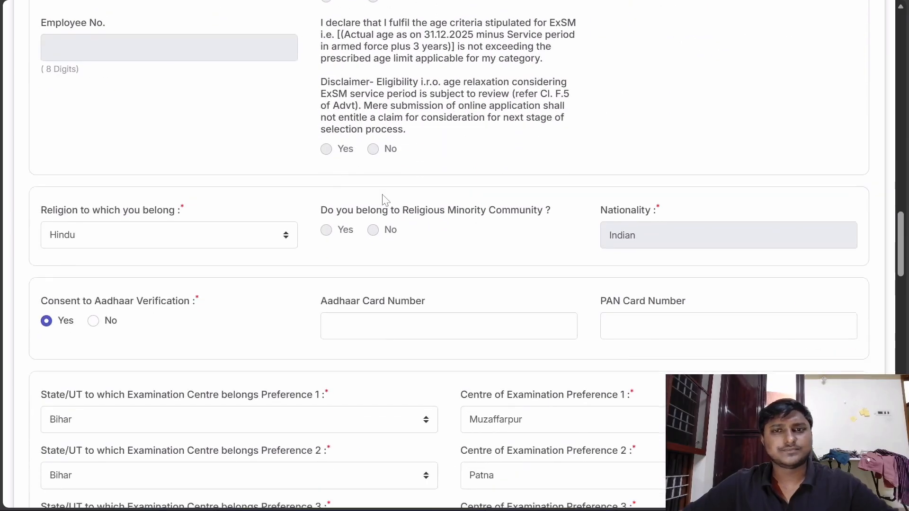
scroll(382, 199, up, 5)
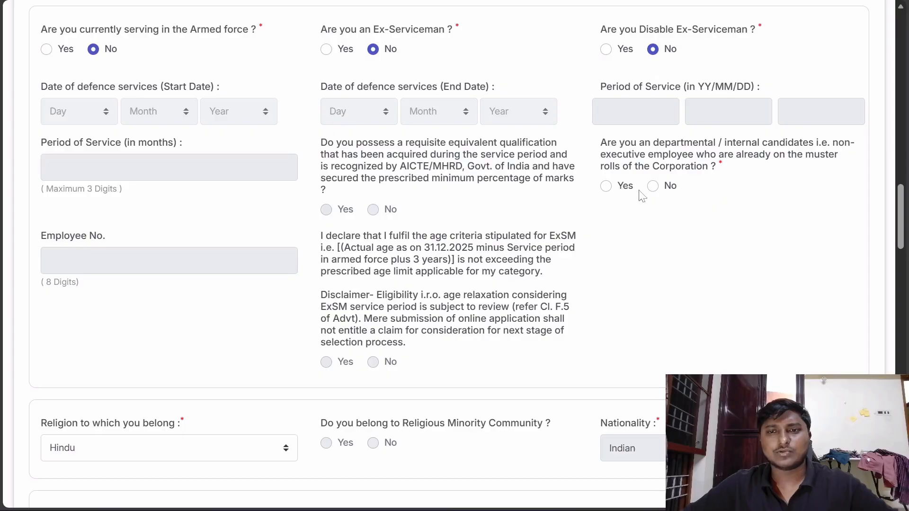
click(654, 186)
Select Hindu as the religion to which the candidate belongs
scroll(215, 264, down, 6)
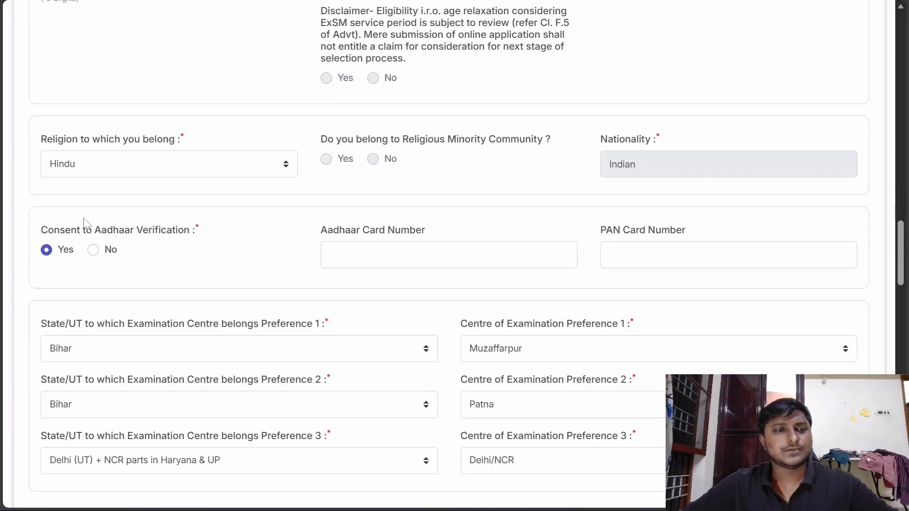
click(242, 171)
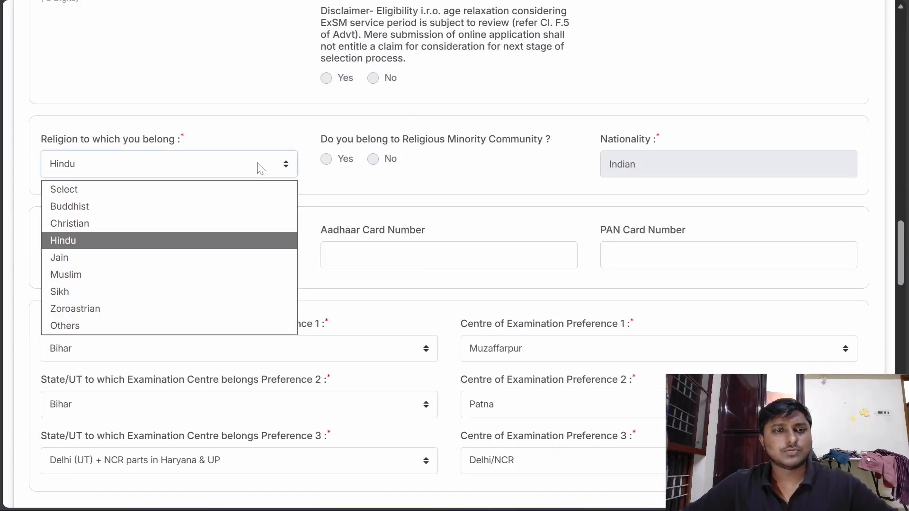
click(106, 240)
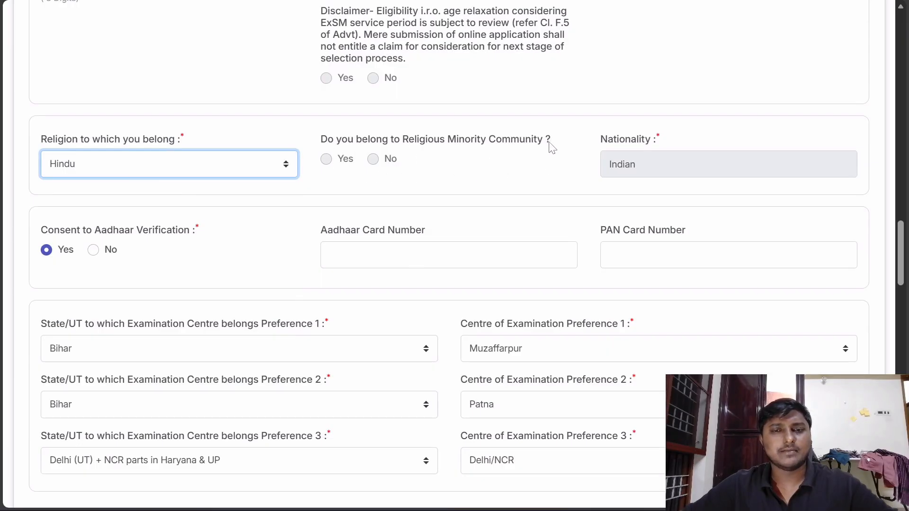
Look over the Aadhaar and PAN card number fields and the three examination centre preferences
scroll(557, 158, down, 2)
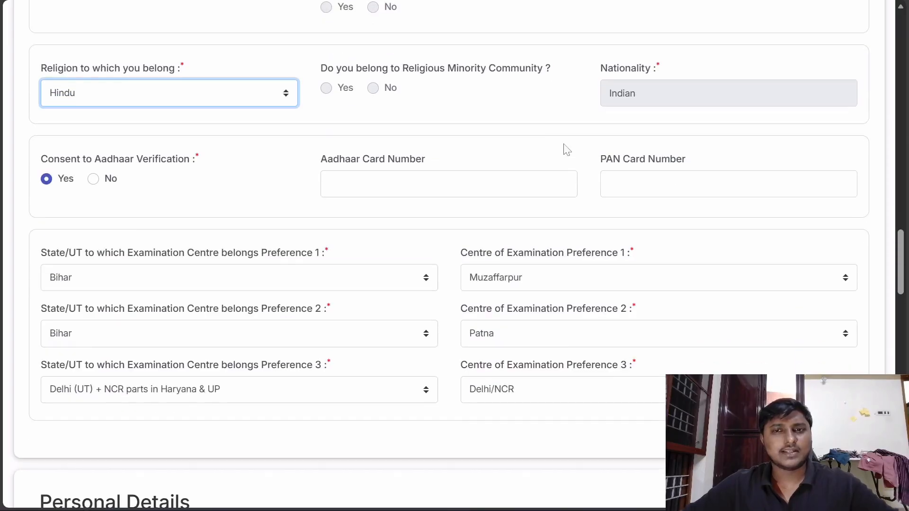
scroll(410, 179, down, 2)
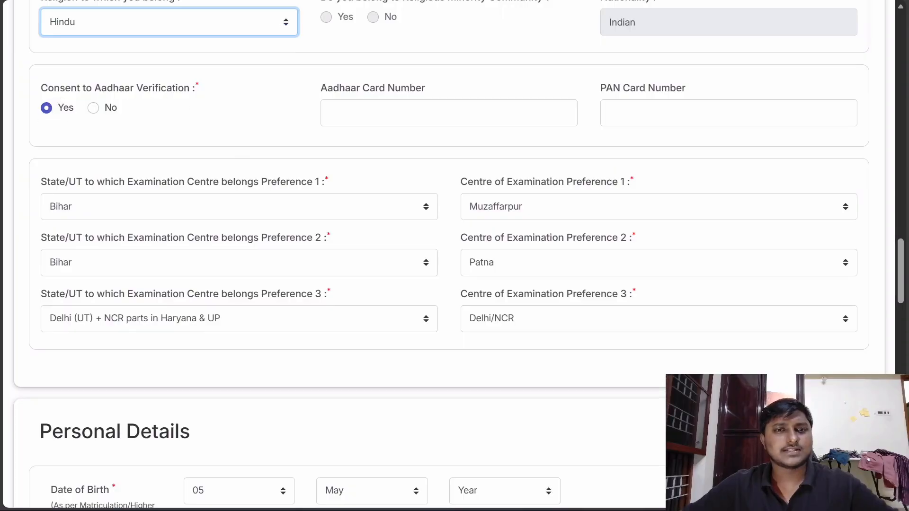
click(403, 113)
key(Tab)
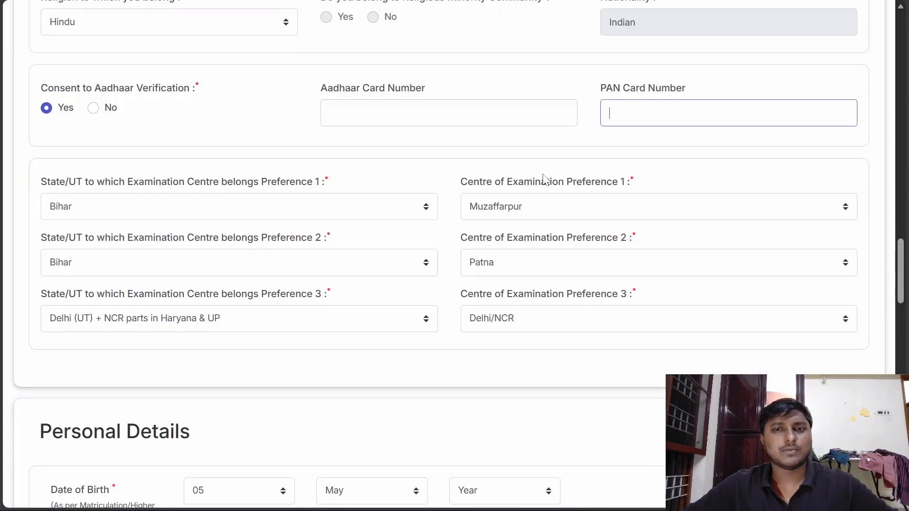
scroll(428, 184, down, 2)
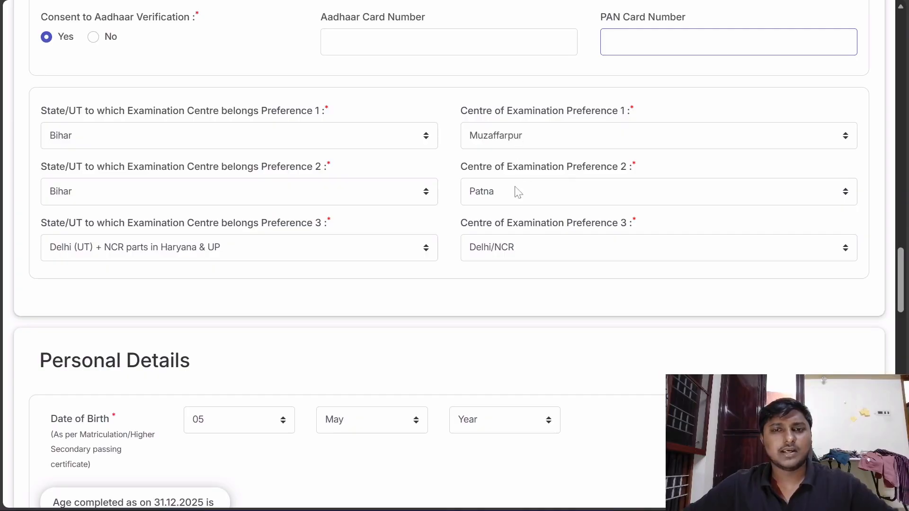
Complete the date of birth in Personal Details by choosing the birth year, and acknowledge the revalidation notice
scroll(229, 258, down, 5)
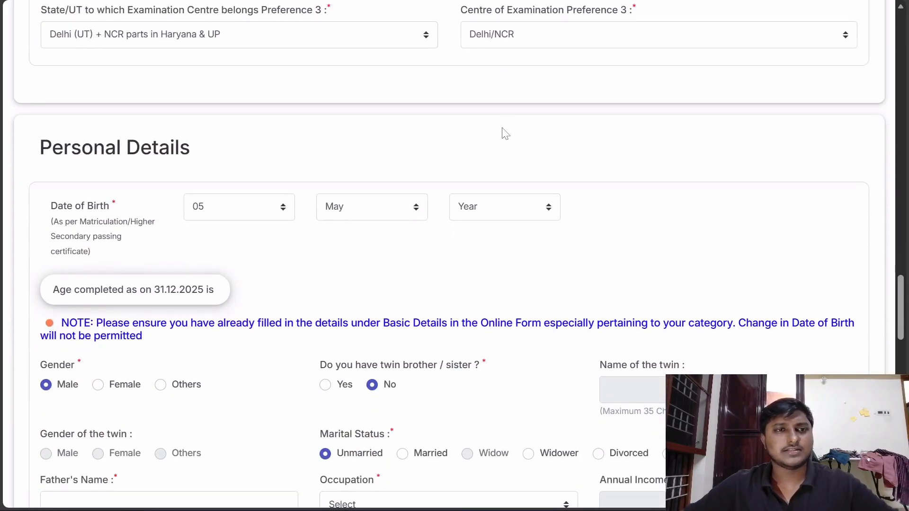
scroll(505, 134, down, 2)
scroll(506, 133, down, 2)
scroll(367, 133, up, 2)
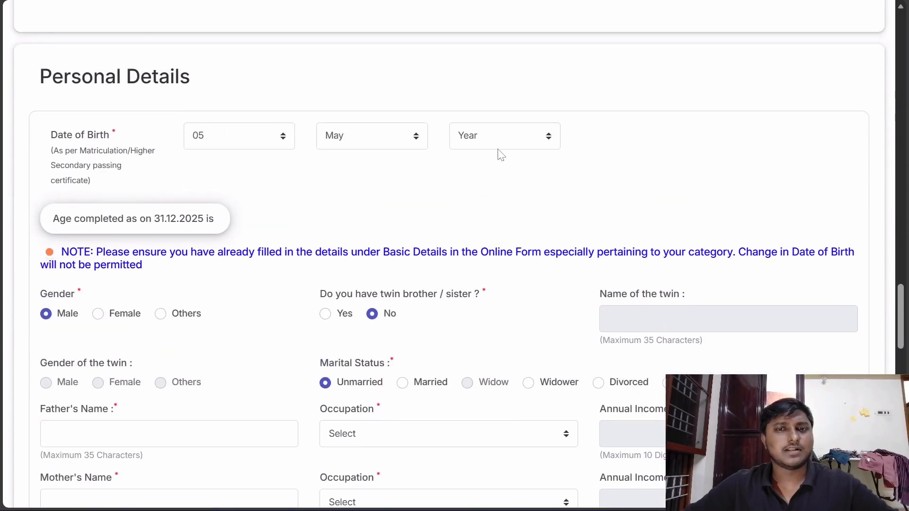
scroll(213, 158, down, 2)
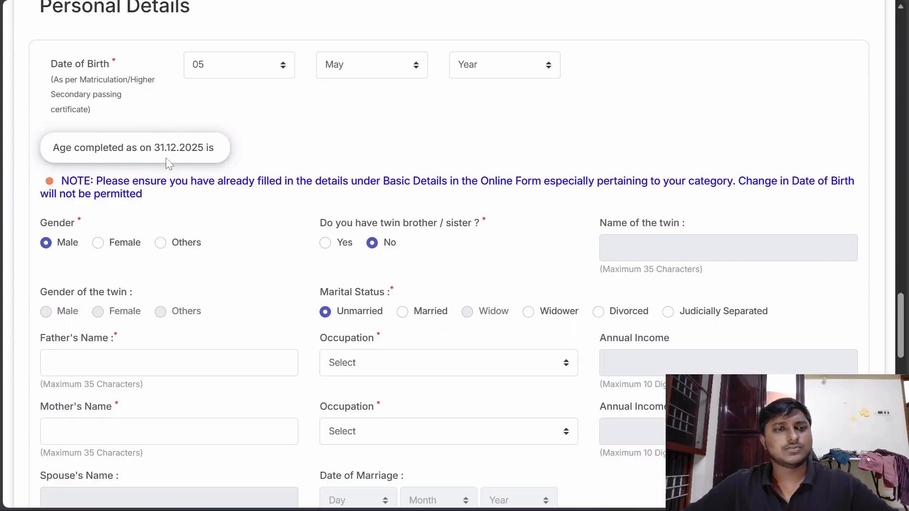
click(501, 77)
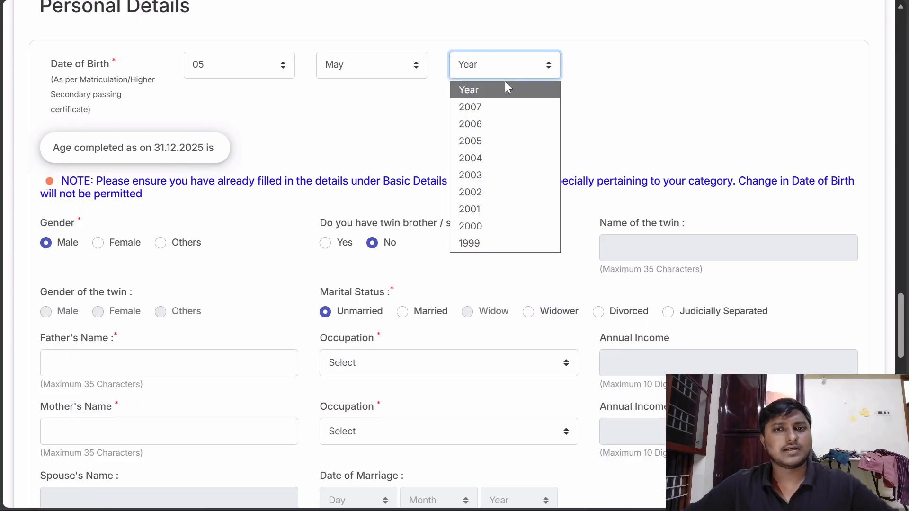
click(478, 209)
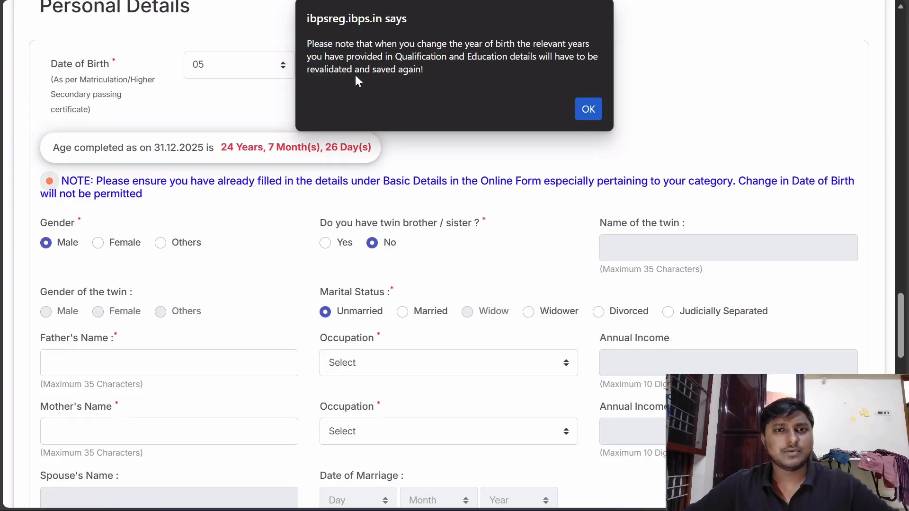
click(589, 109)
Try Any Other as the father's occupation
scroll(474, 163, down, 1)
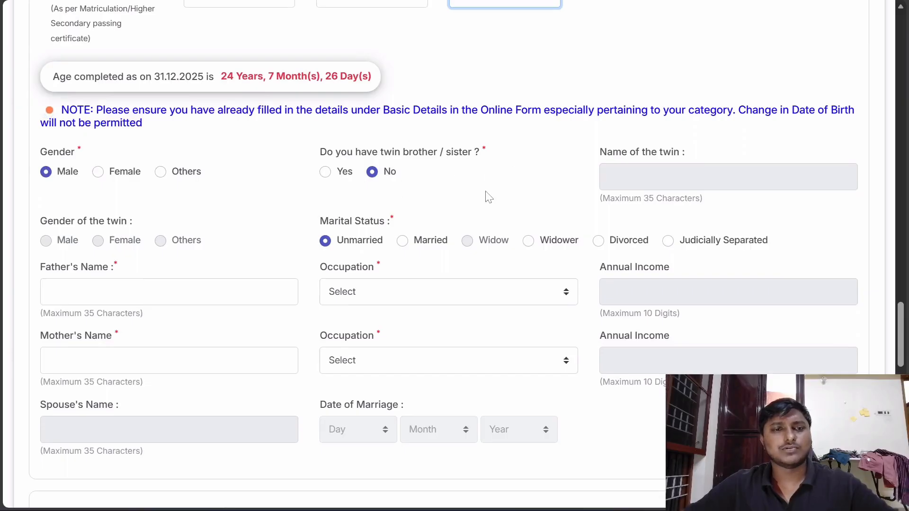
scroll(489, 197, down, 2)
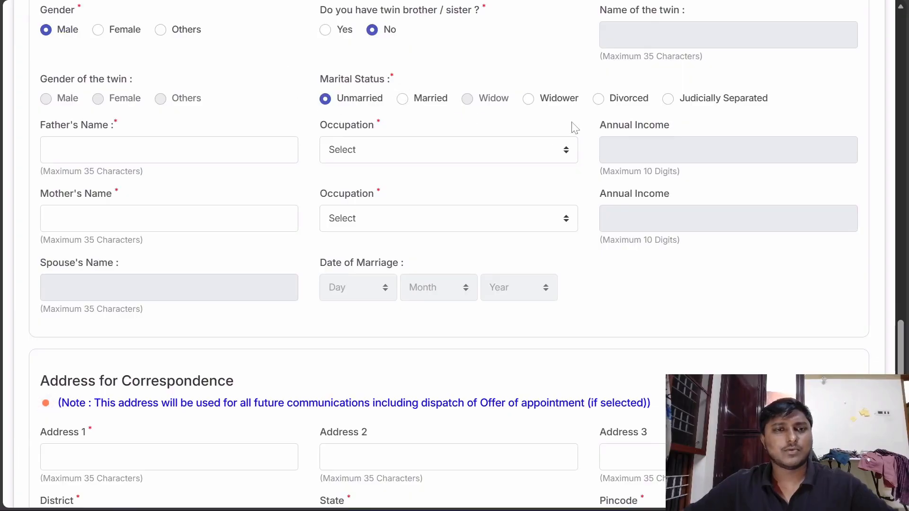
key(Tab)
key(Tab)
click(417, 152)
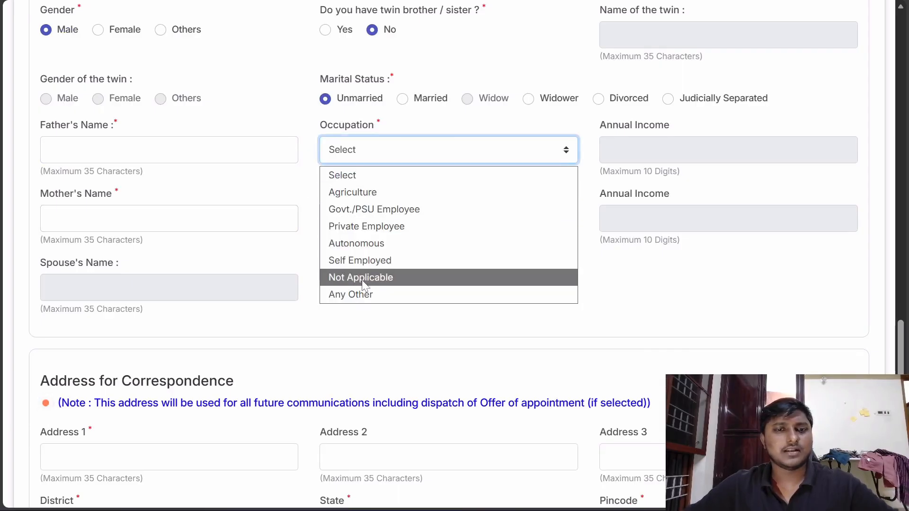
click(308, 191)
click(367, 219)
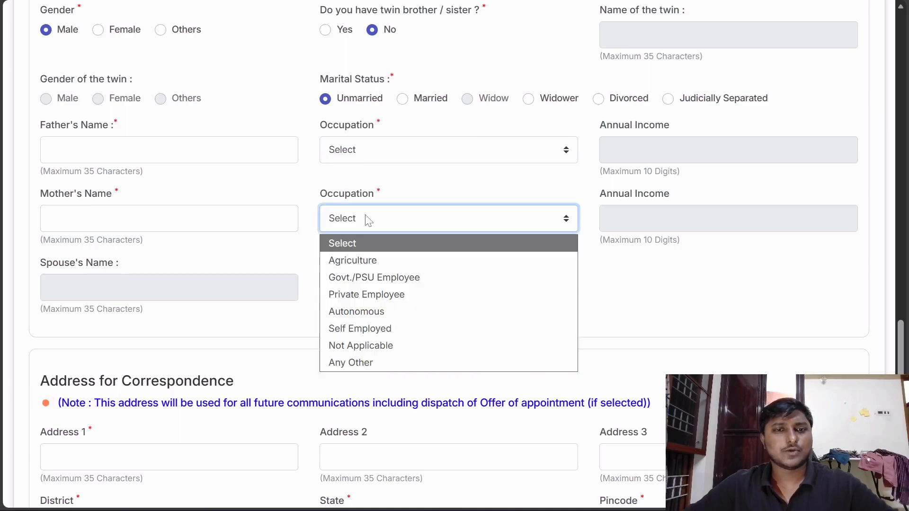
click(368, 150)
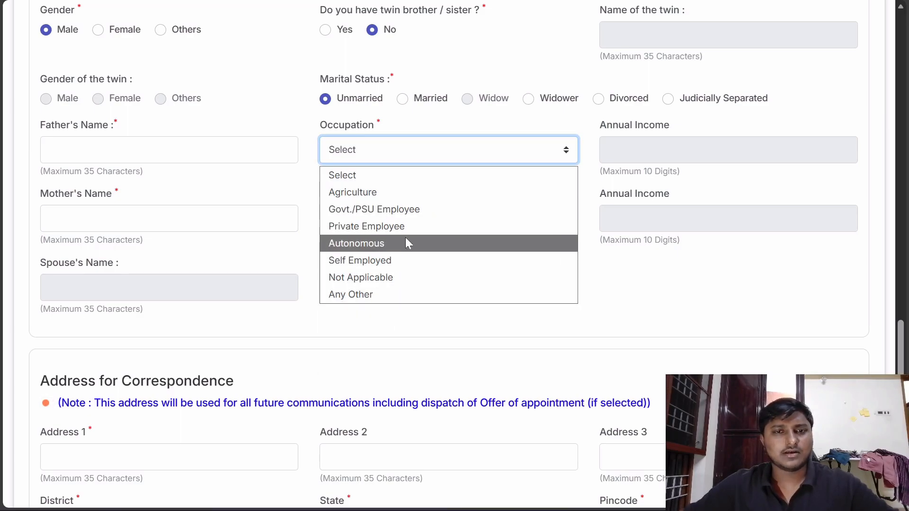
click(355, 294)
Set the occupation of both the father and the mother to Agriculture
click(408, 152)
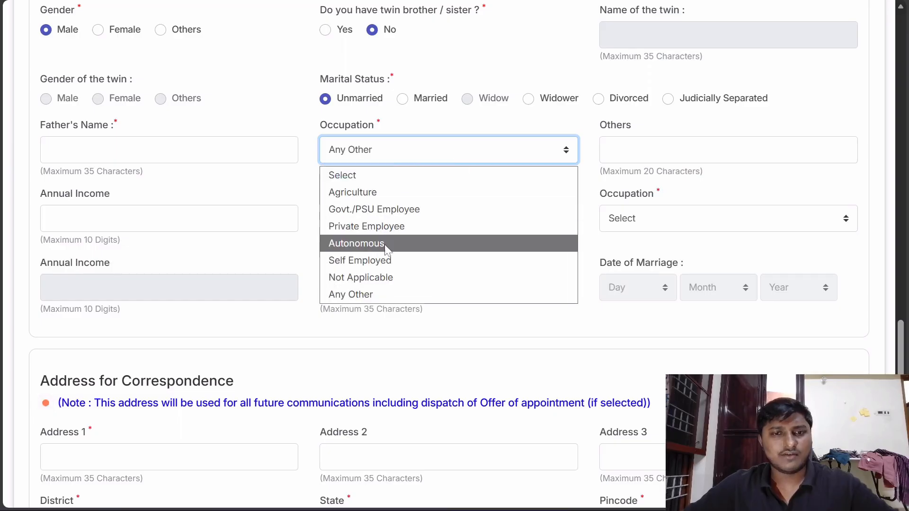
click(391, 191)
click(415, 216)
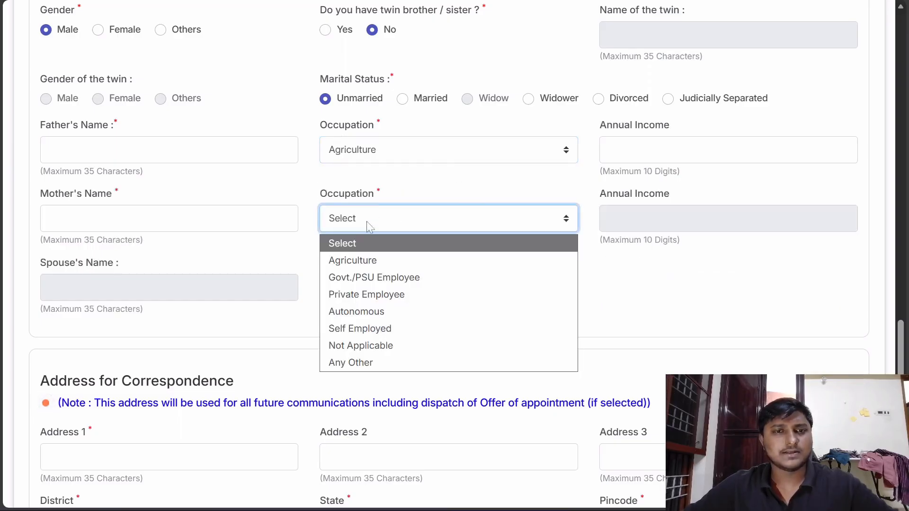
click(368, 260)
Look over the mother's name field, both parents' annual income fields and the spouse details
click(237, 219)
click(686, 150)
click(644, 219)
scroll(404, 236, down, 3)
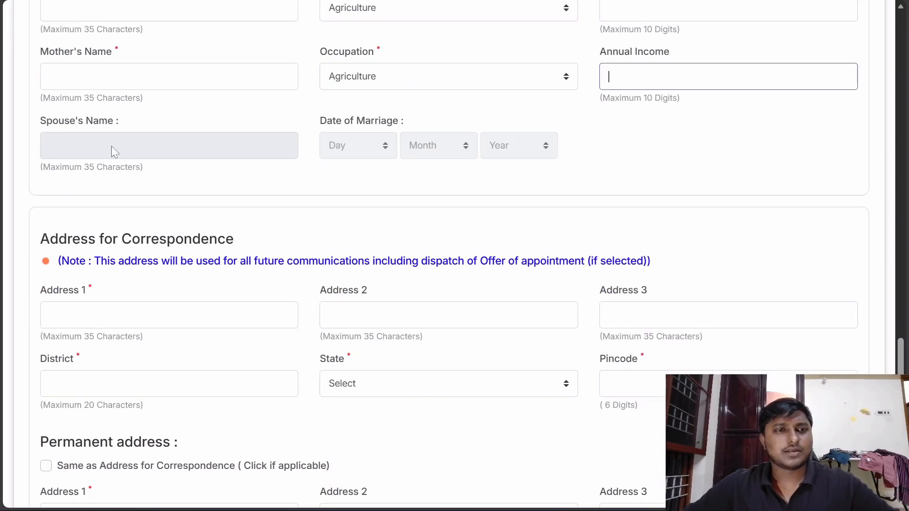
scroll(105, 147, up, 1)
scroll(105, 151, up, 2)
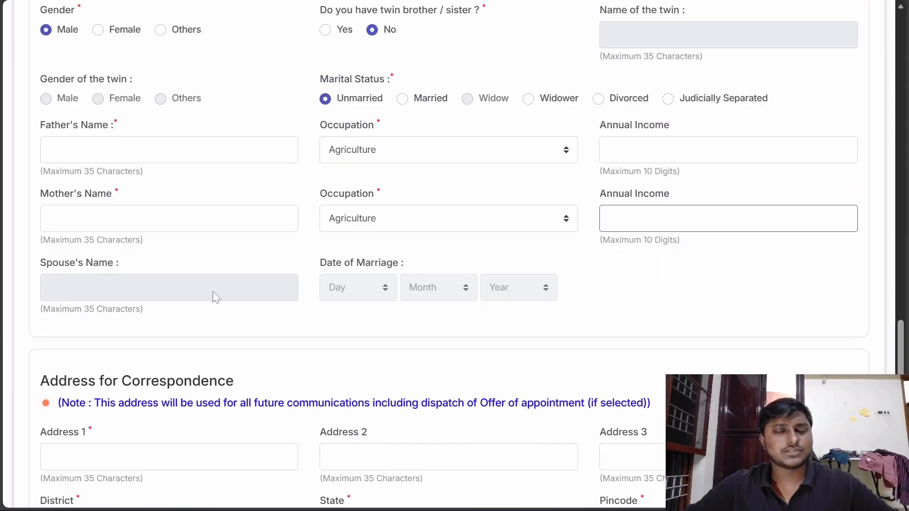
Look over the correspondence address lines and mark the permanent address as the same as the address for correspondence
scroll(387, 294, down, 5)
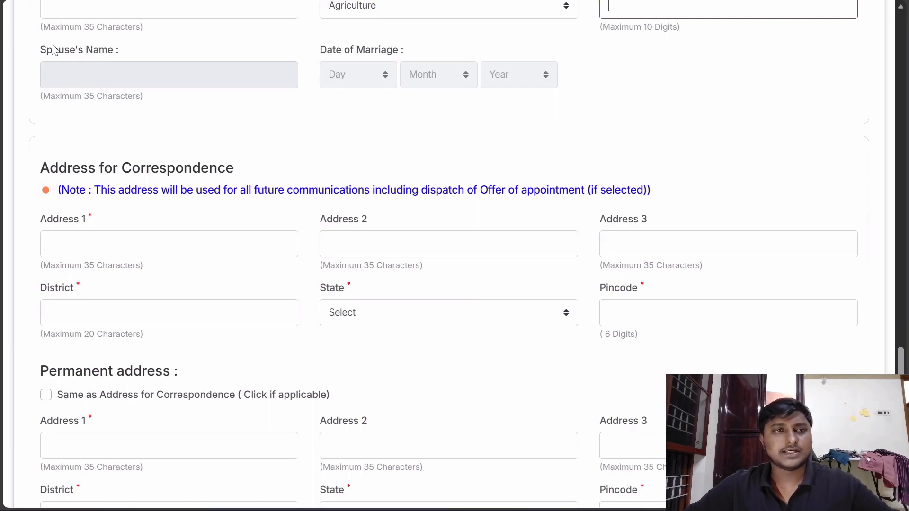
scroll(289, 190, down, 3)
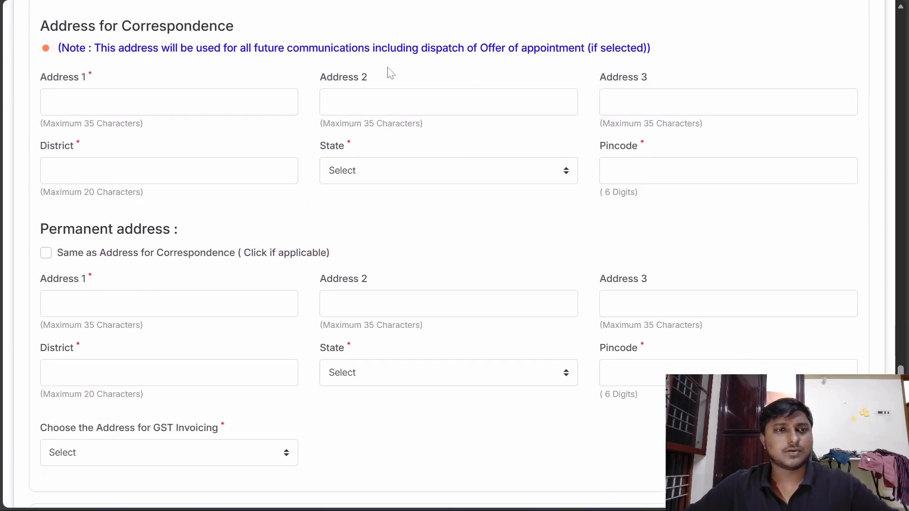
click(118, 102)
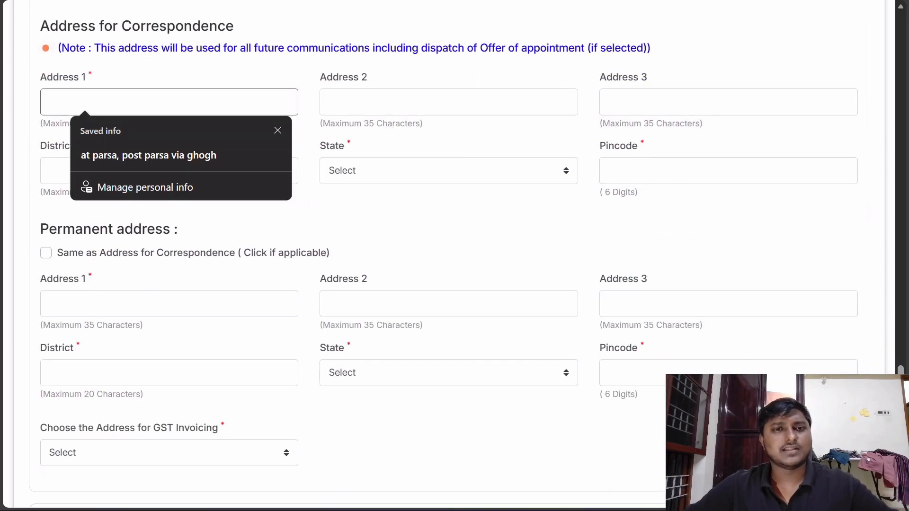
click(449, 102)
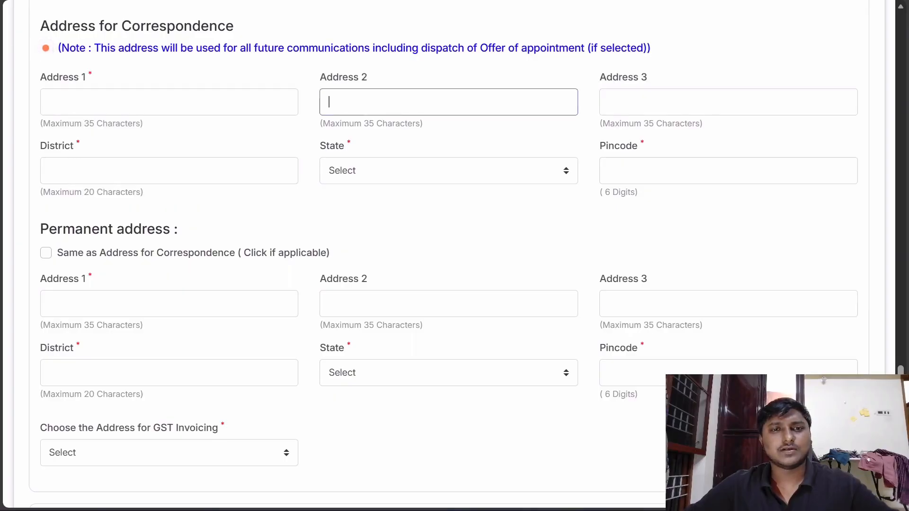
click(609, 102)
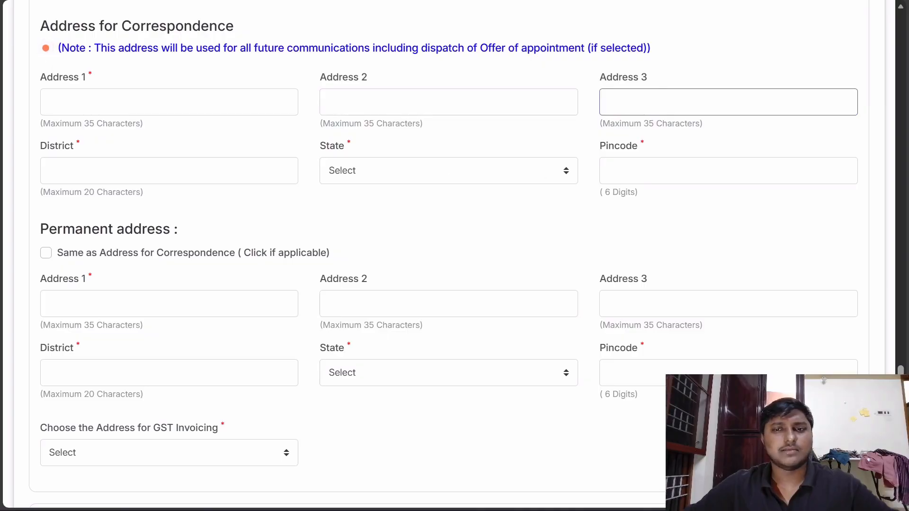
scroll(47, 179, down, 1)
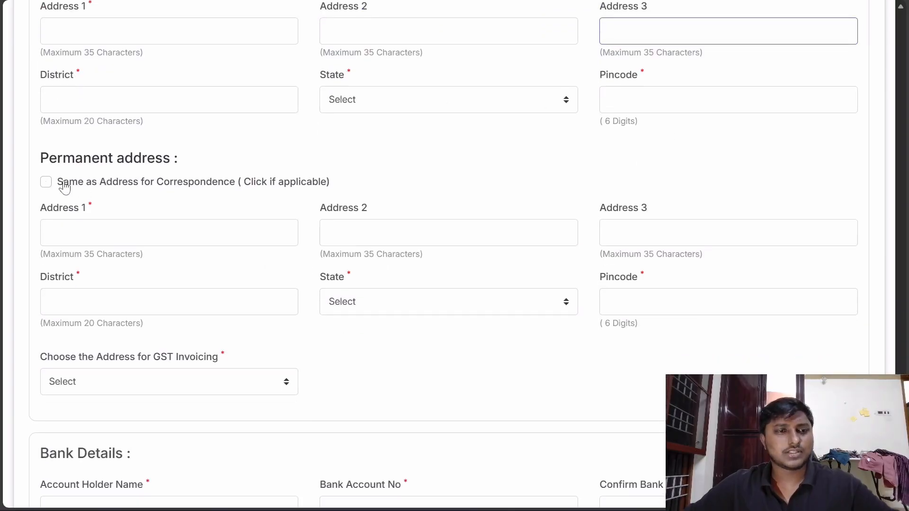
click(45, 184)
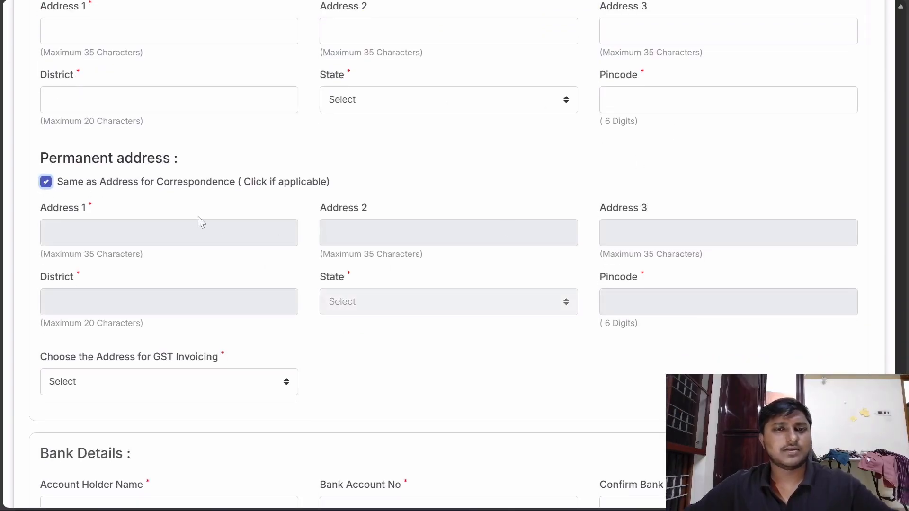
Look through the GST invoicing address choice, the bank details section and the application fee
scroll(398, 237, down, 3)
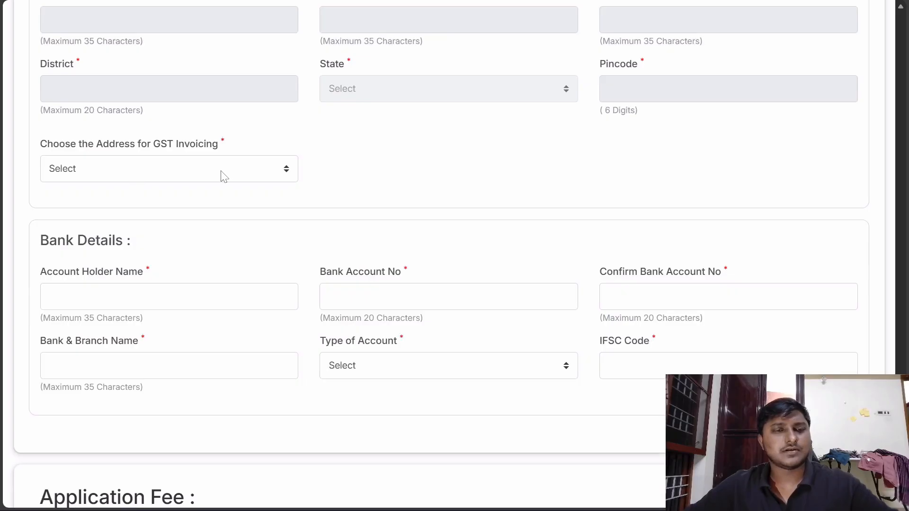
scroll(234, 189, down, 2)
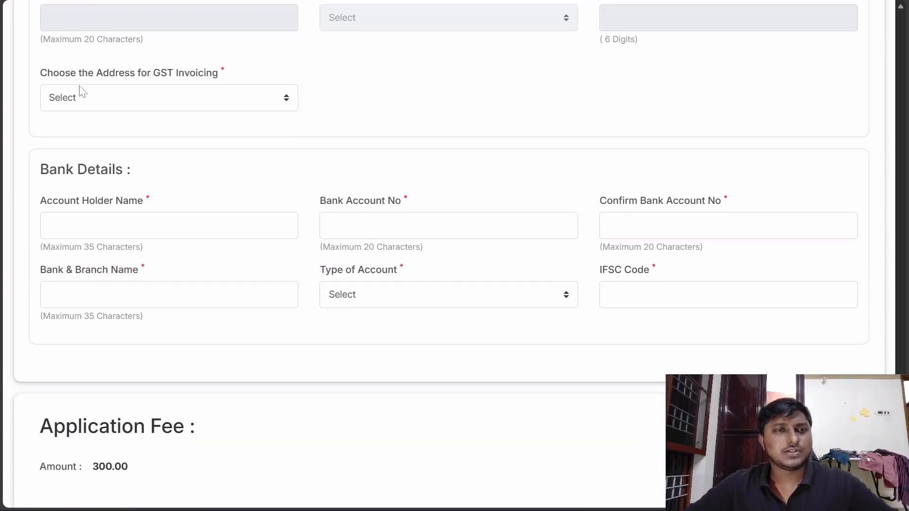
scroll(160, 167, down, 3)
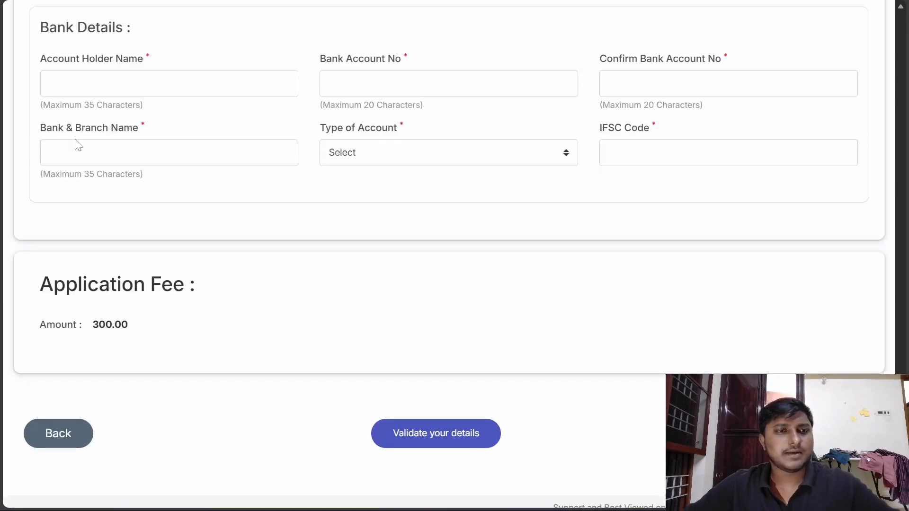
Look over the required bank detail fields and open the choice of address for GST invoicing
scroll(446, 254, up, 2)
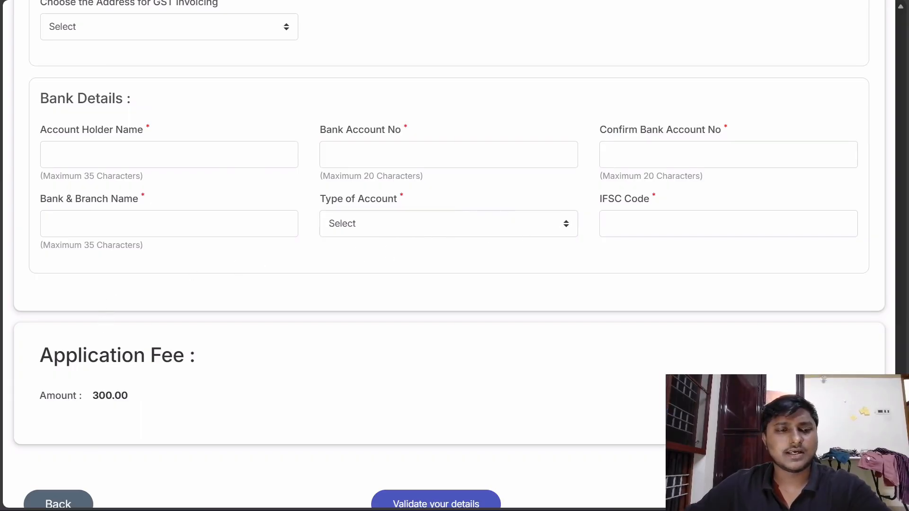
scroll(278, 367, down, 1)
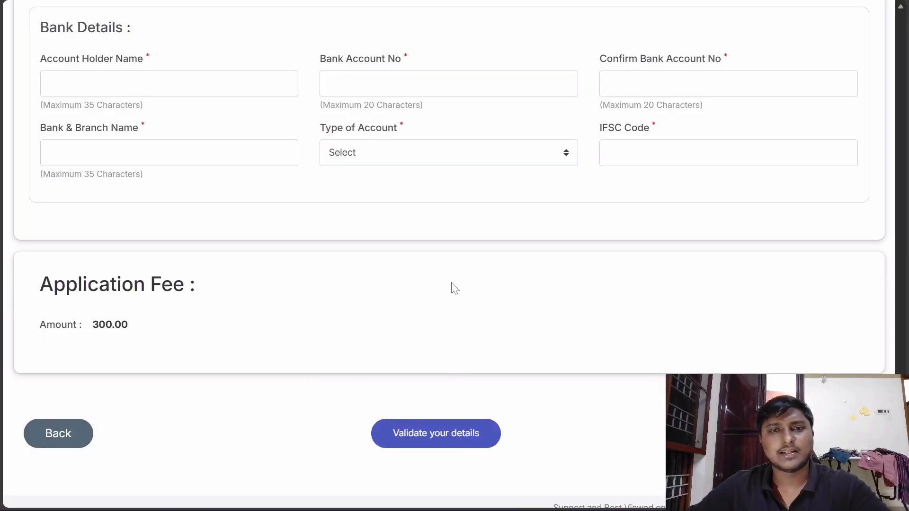
scroll(455, 288, up, 5)
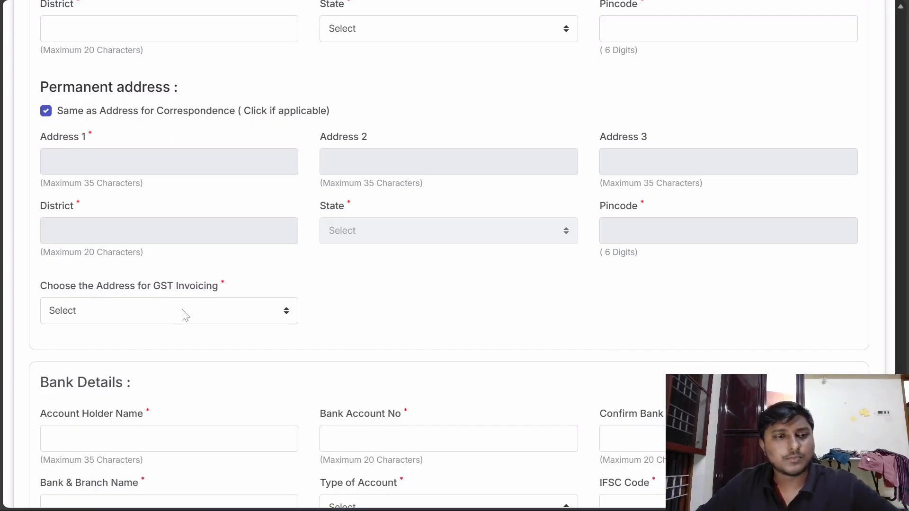
click(245, 315)
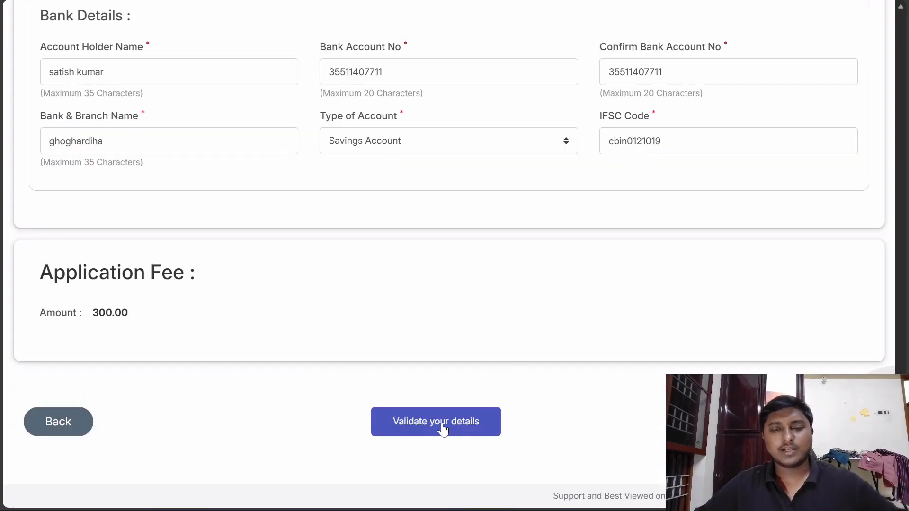
Validate the completed basic details and continue to the Qualification / Experience / Languages section
click(453, 429)
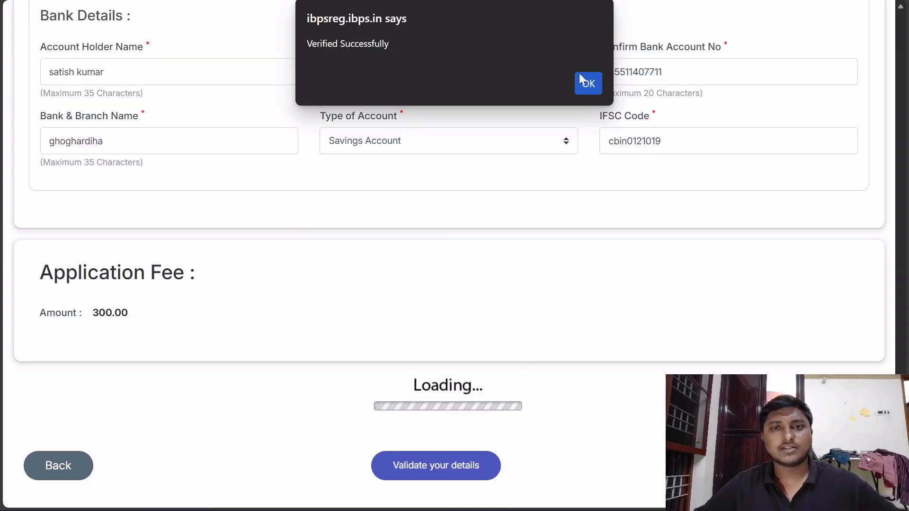
click(589, 84)
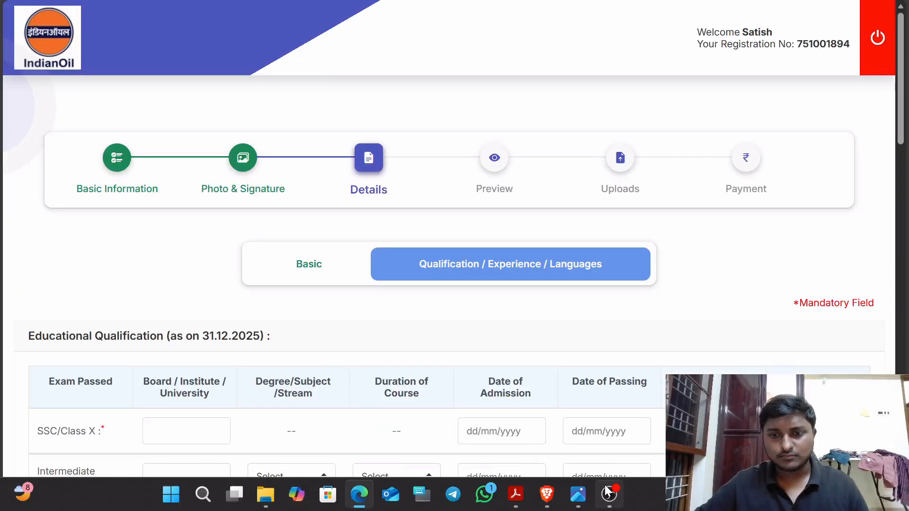
mouse_move(613, 494)
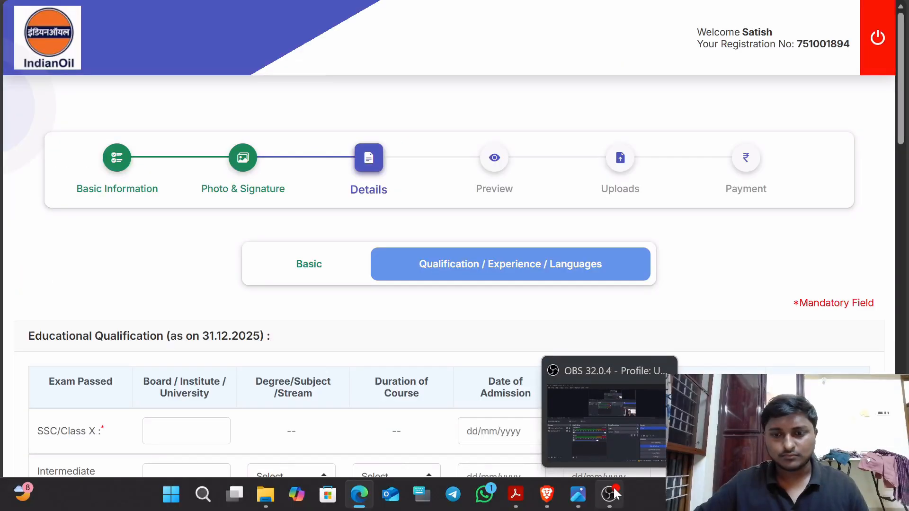
Examine the SSC/Class X row of the educational qualification table, including its board, admission date and percentage of marks fields
scroll(532, 324, down, 3)
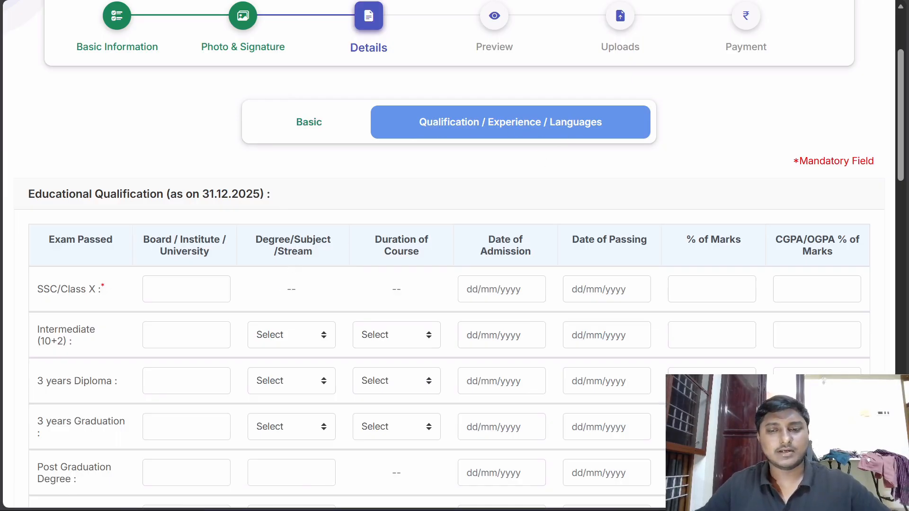
scroll(125, 284, down, 3)
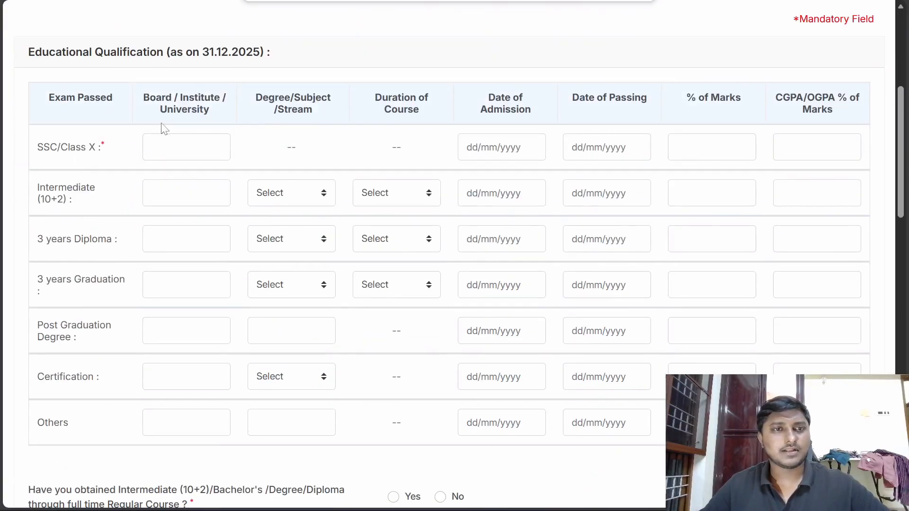
click(187, 147)
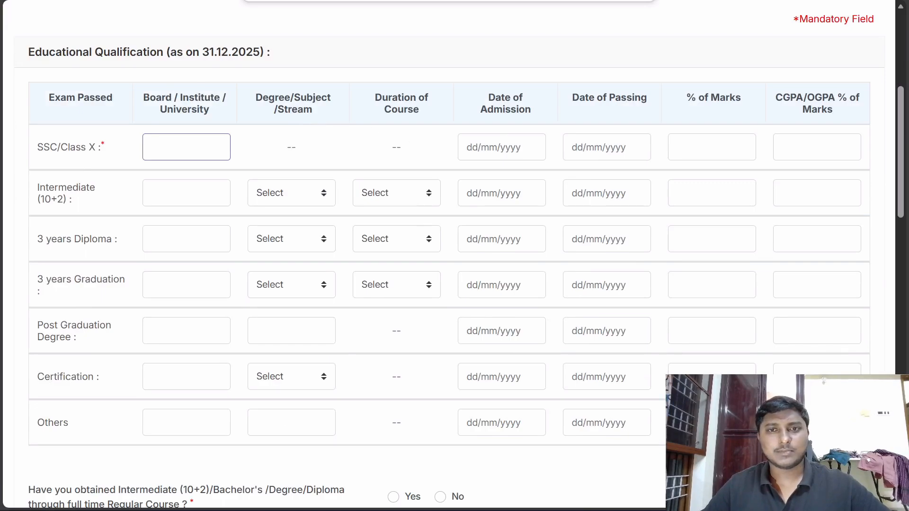
click(502, 147)
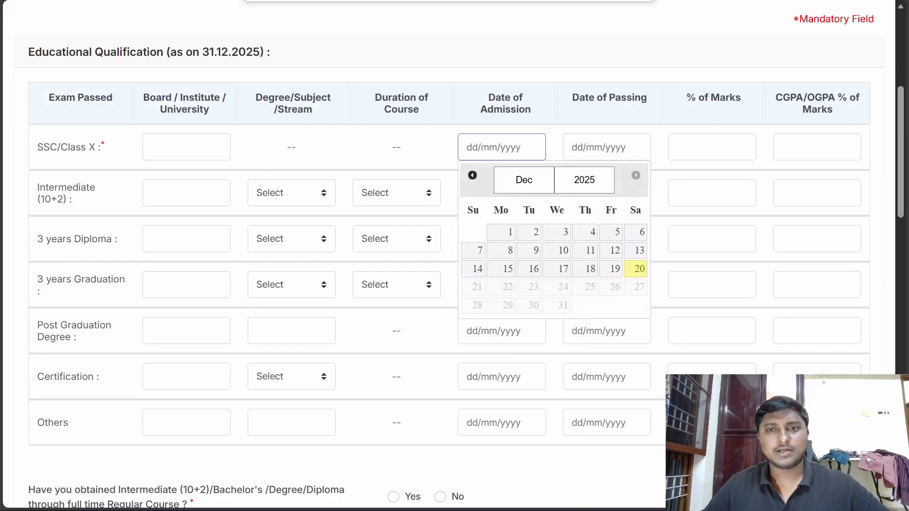
click(562, 131)
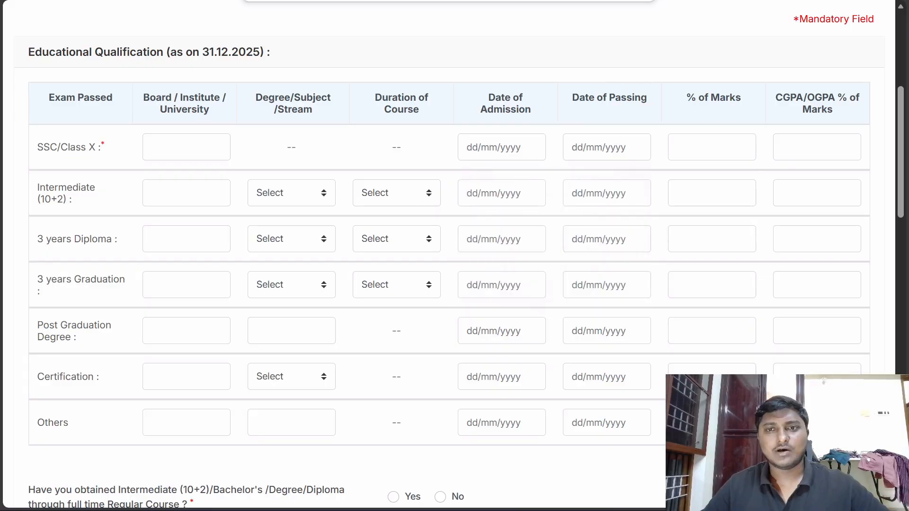
click(712, 148)
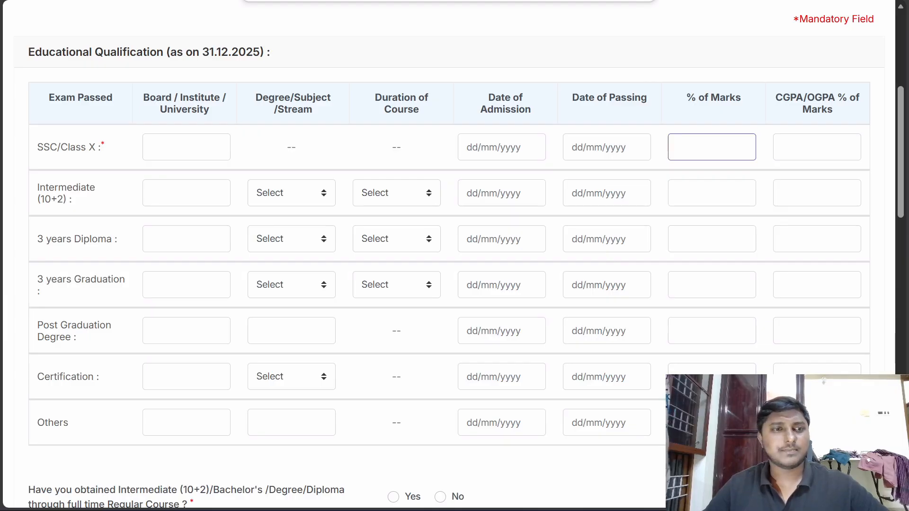
Check the stream and course duration options offered for the Intermediate (10+2) qualification
scroll(285, 228, down, 3)
scroll(189, 237, up, 2)
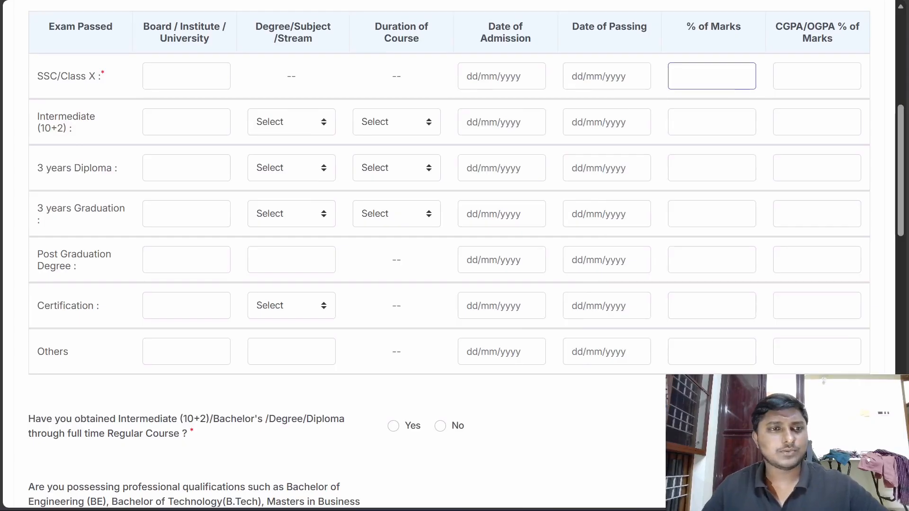
click(145, 131)
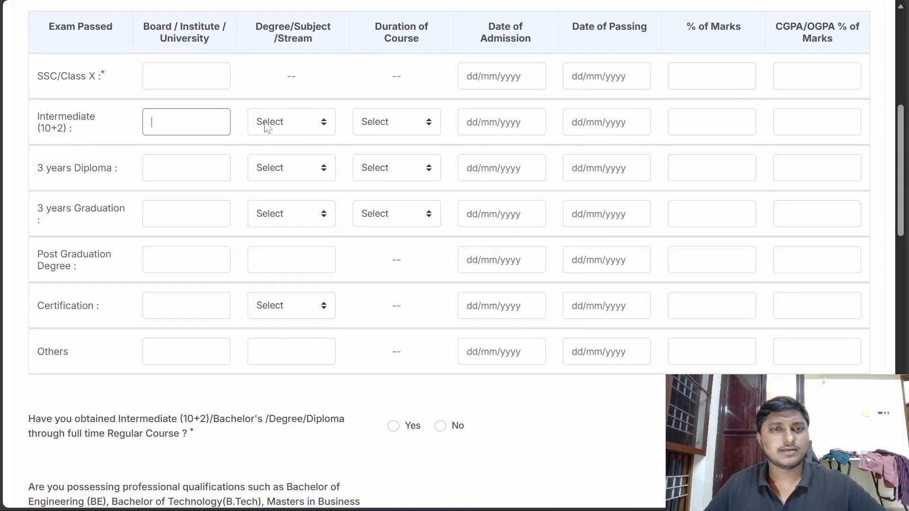
click(296, 127)
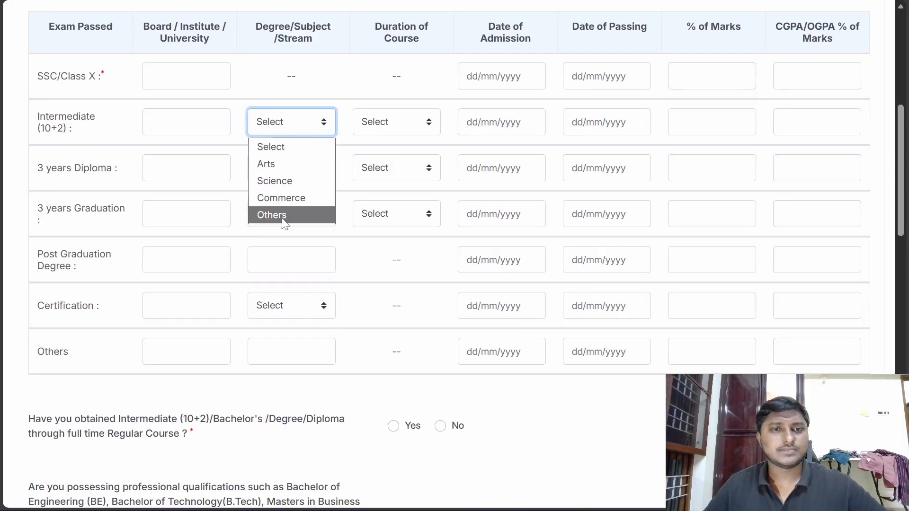
click(385, 124)
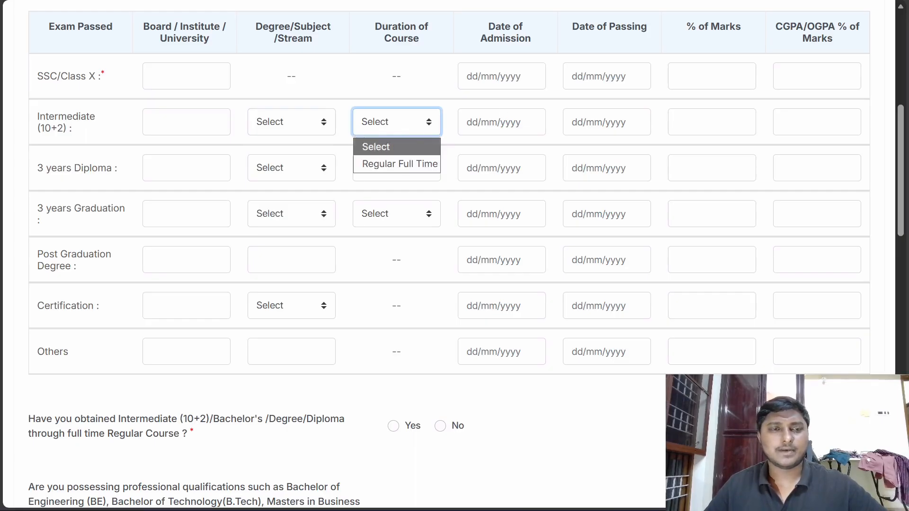
Check the engineering stream options and the duration and marks fields for the 3 years Diploma qualification
click(119, 174)
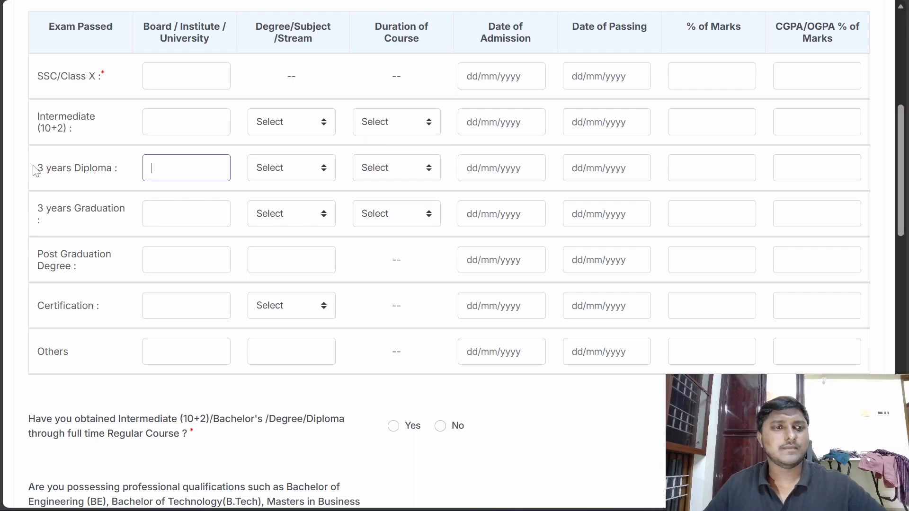
click(187, 169)
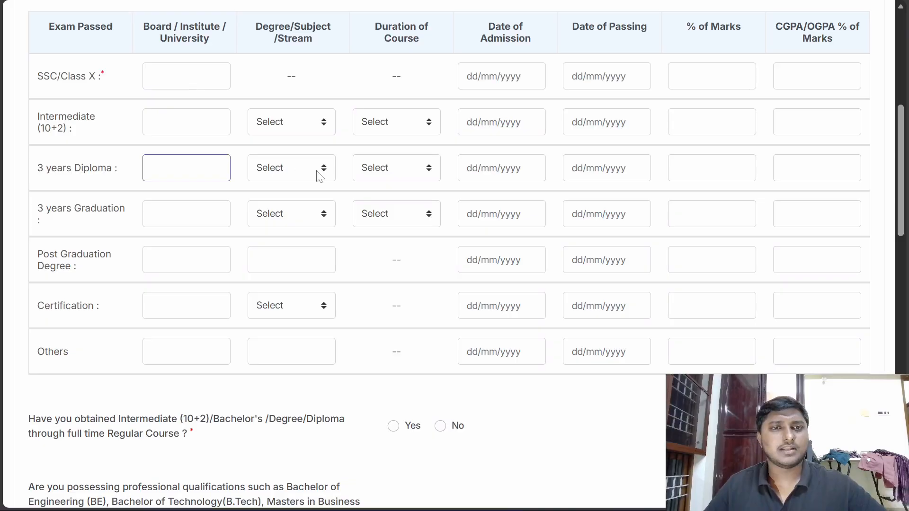
click(291, 167)
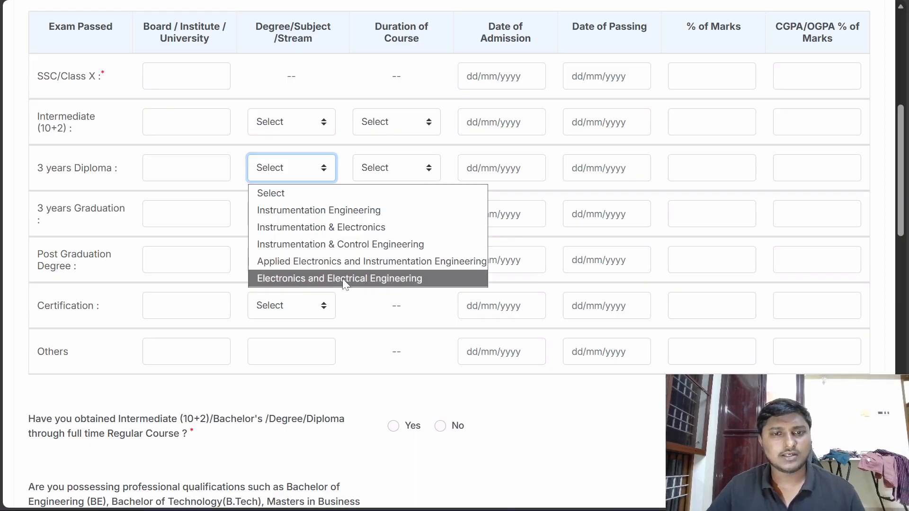
key(Up)
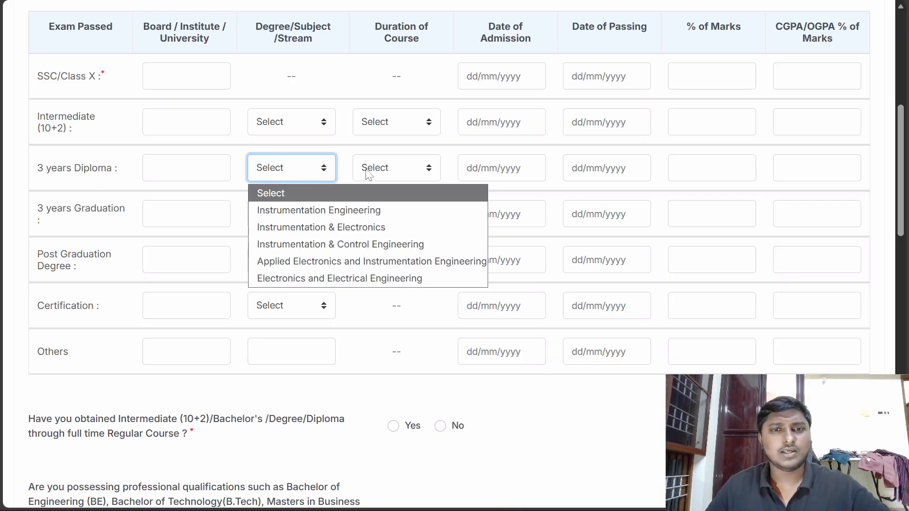
click(384, 170)
click(677, 172)
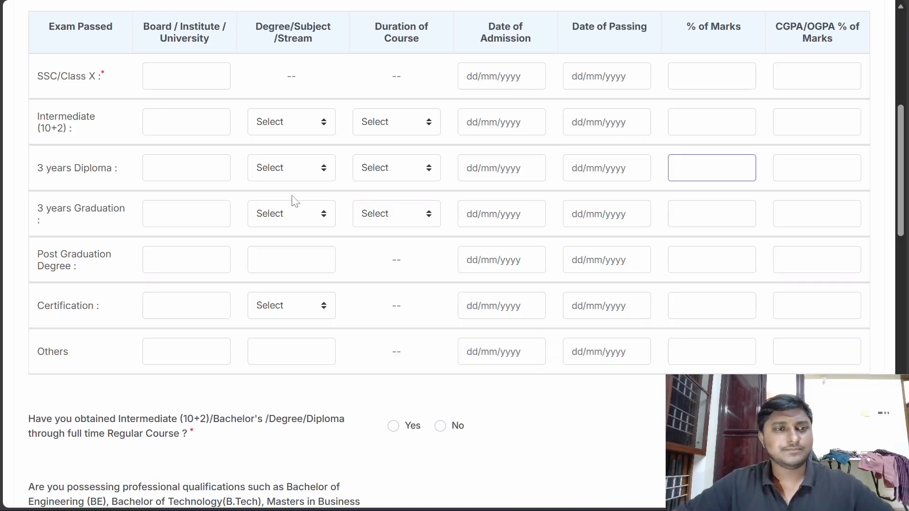
Look over the board or university fields for 3 years Graduation, Post Graduation Degree, Certification and Others
click(76, 214)
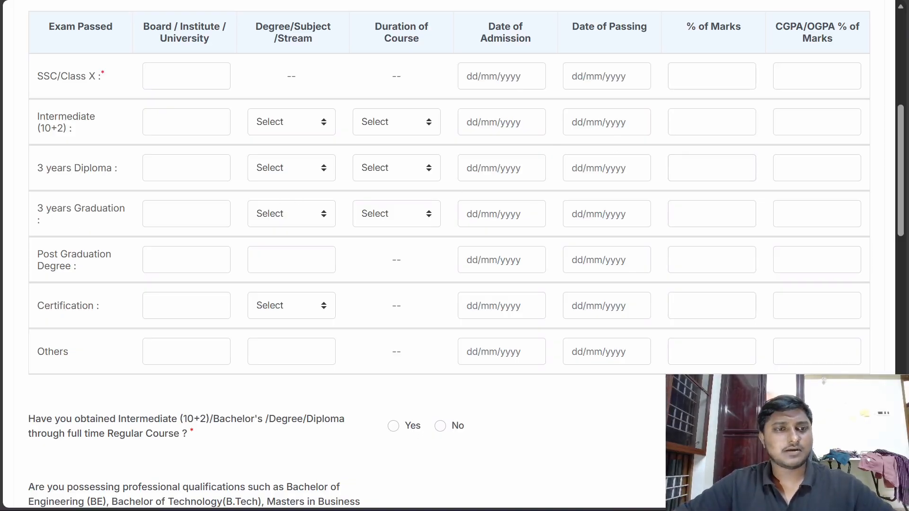
click(186, 214)
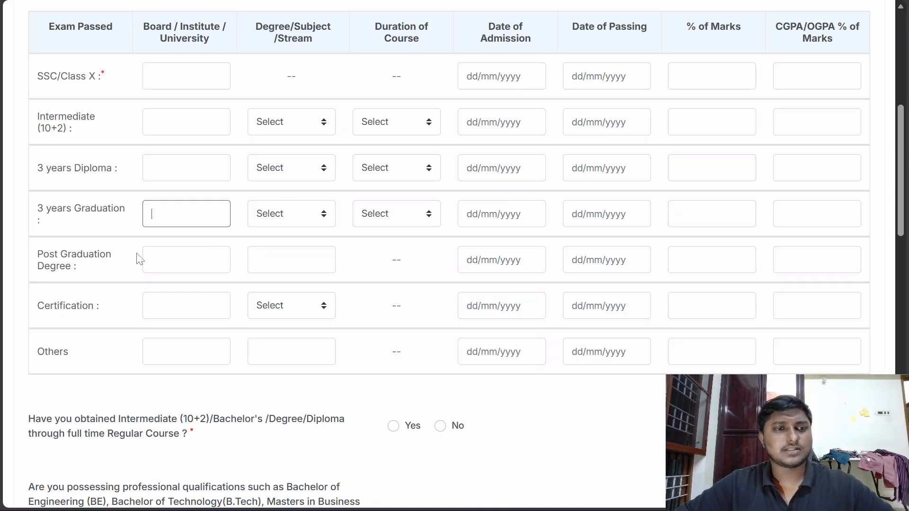
click(156, 260)
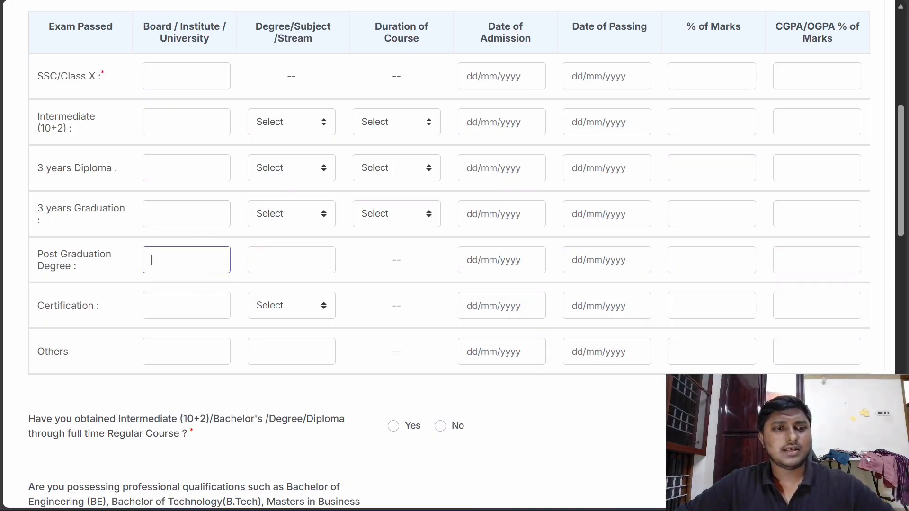
click(186, 306)
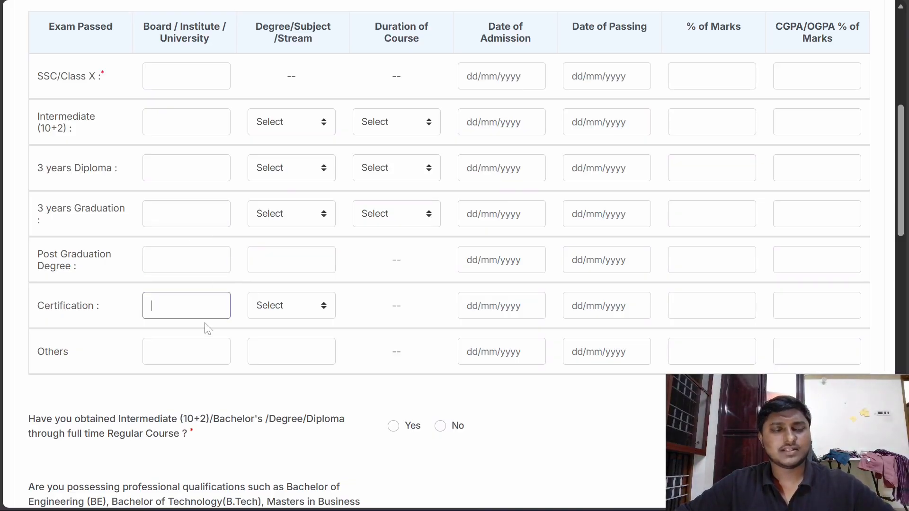
click(227, 358)
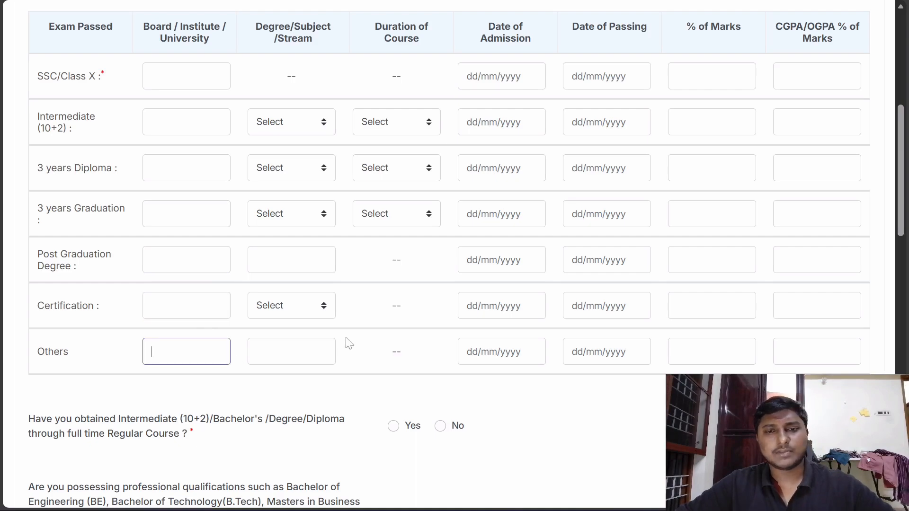
Try answering Yes to the question about possessing professional qualifications and dismiss the resulting alert
scroll(400, 335, down, 6)
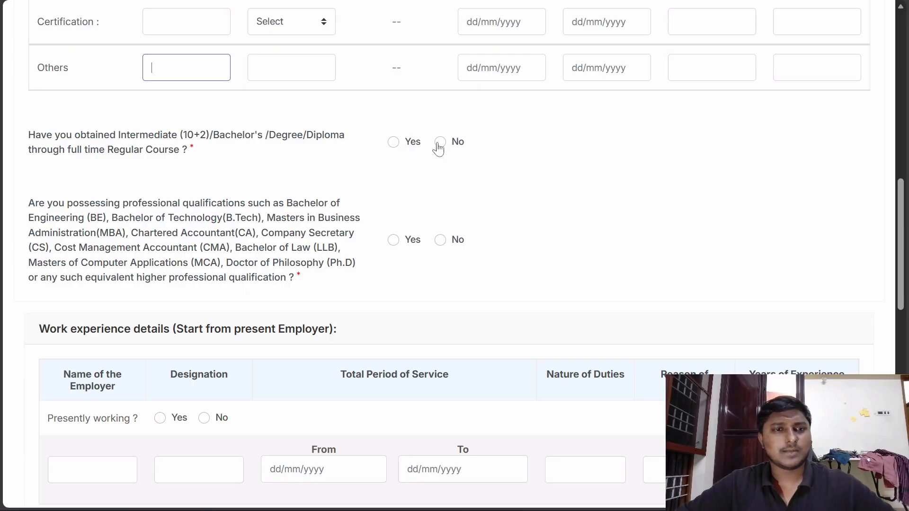
scroll(385, 184, down, 1)
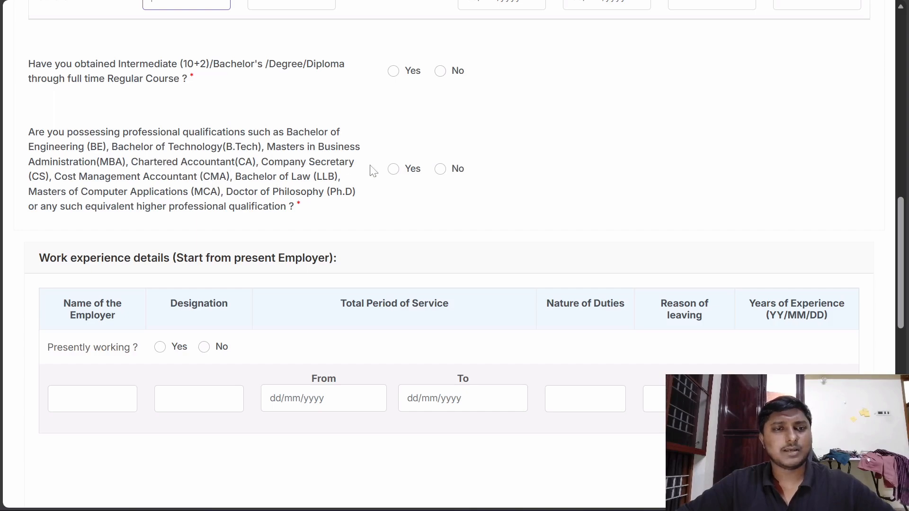
click(393, 169)
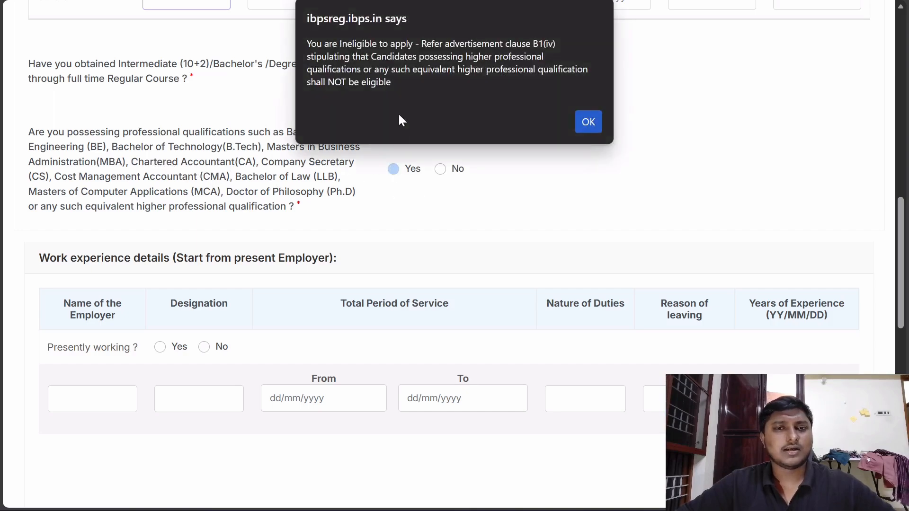
click(589, 122)
scroll(275, 265, down, 5)
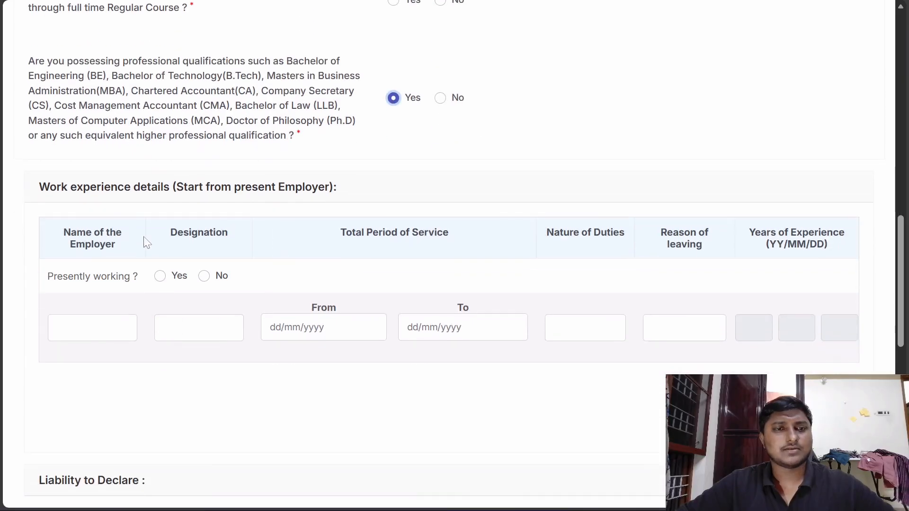
scroll(116, 225, up, 2)
scroll(294, 258, up, 3)
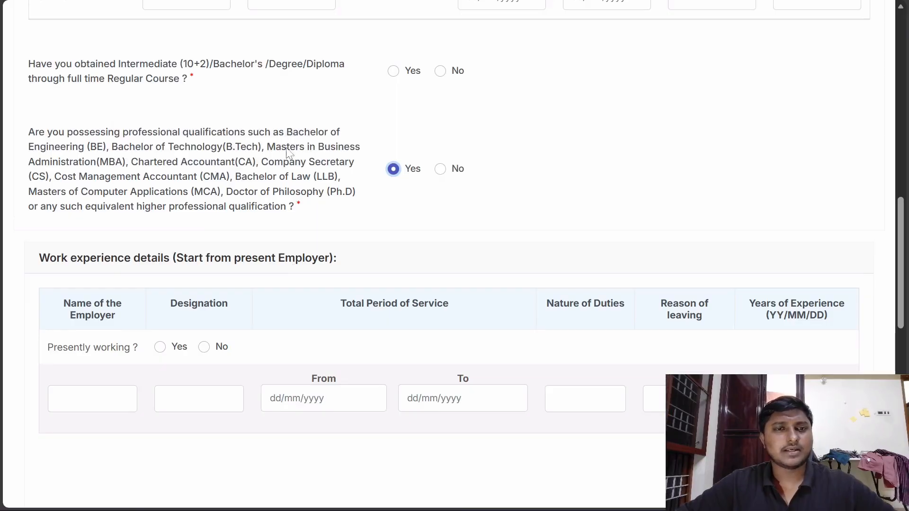
Answer No to possessing professional qualifications and Yes to obtaining the qualification through a full-time regular course, after trying No for the latter
click(440, 170)
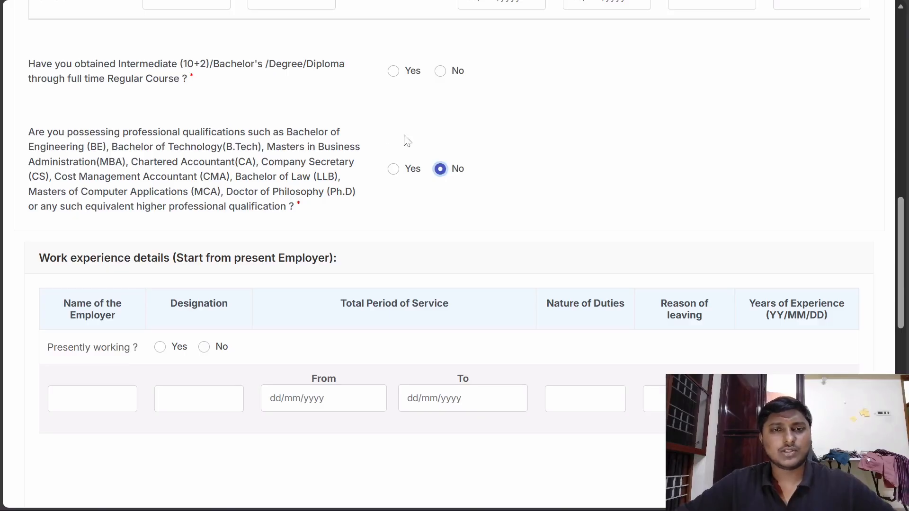
click(440, 71)
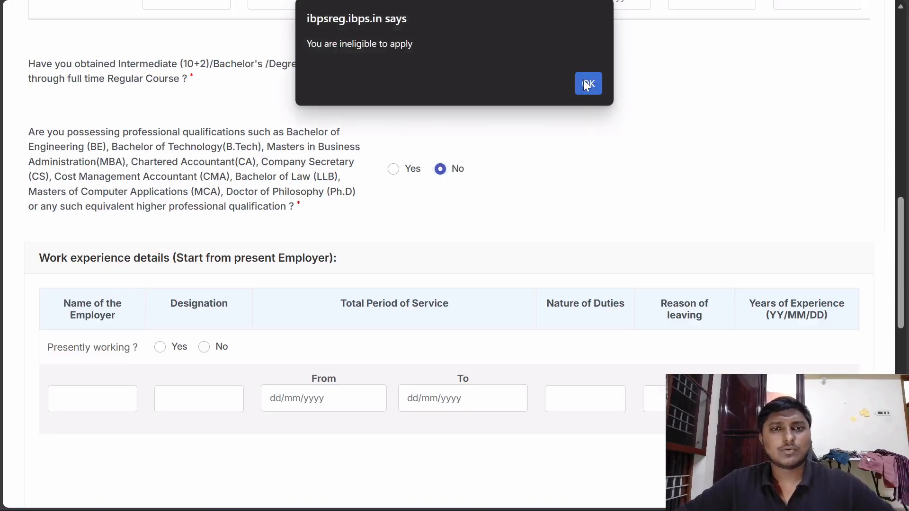
click(587, 84)
click(393, 71)
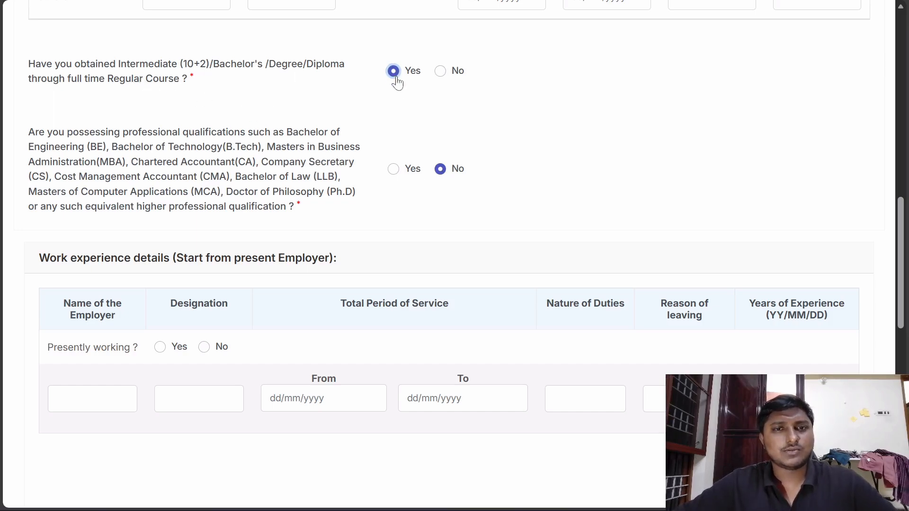
Try answering No to the full-time regular course question, dismiss the alert and set the answer back to Yes
click(442, 73)
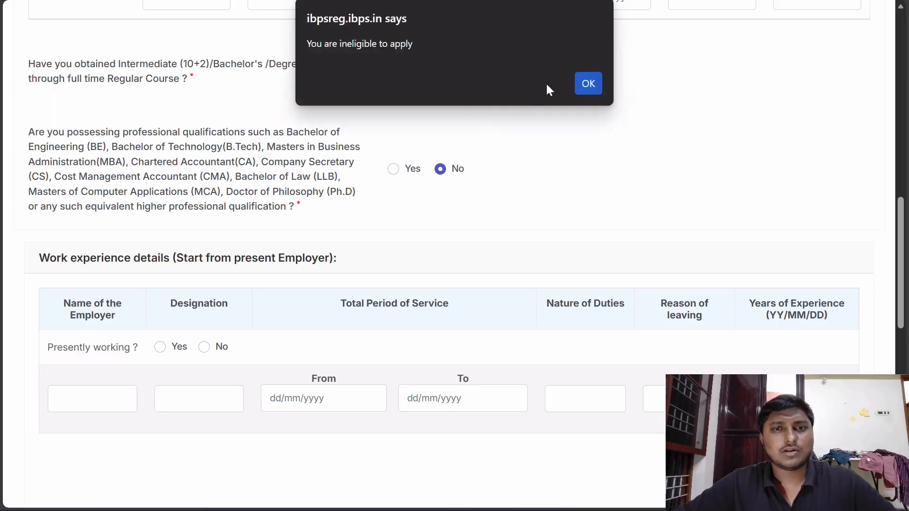
click(589, 85)
click(393, 71)
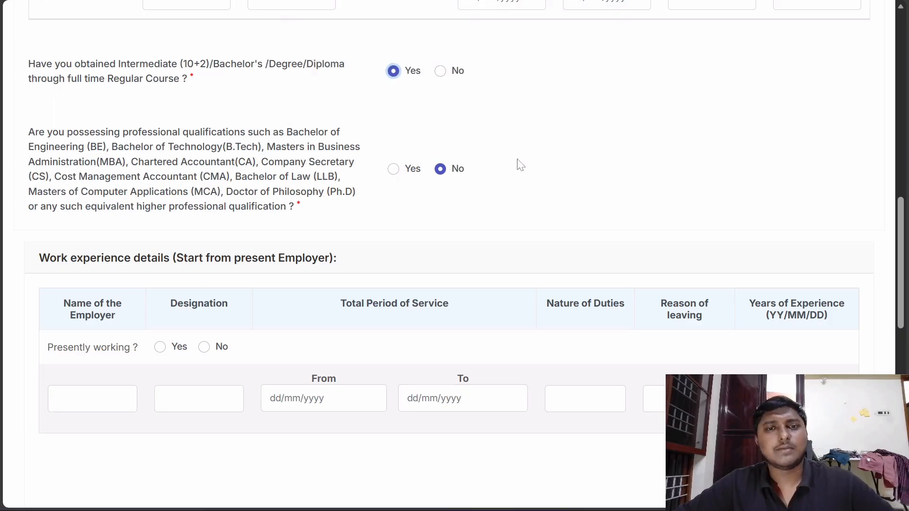
Look over the work experience fields and the Liability to Declare questions down to the end of the details section
scroll(521, 165, down, 1)
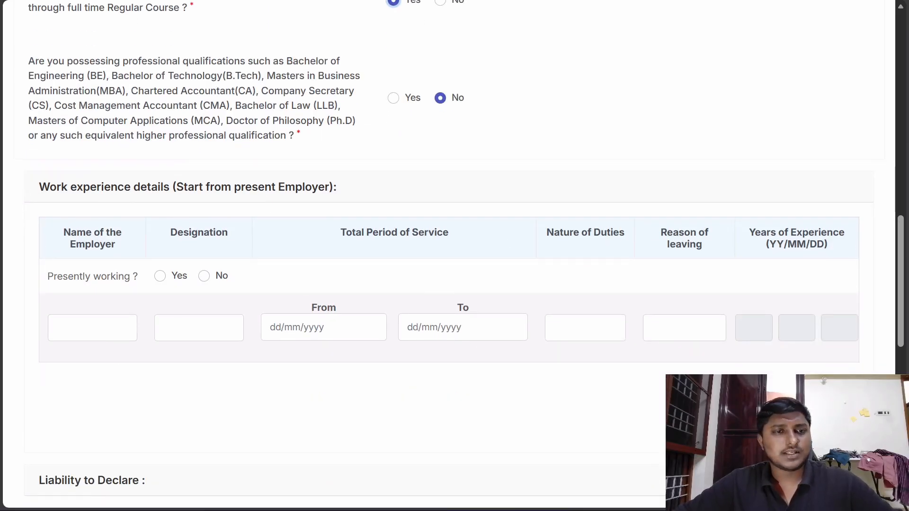
scroll(280, 204, down, 1)
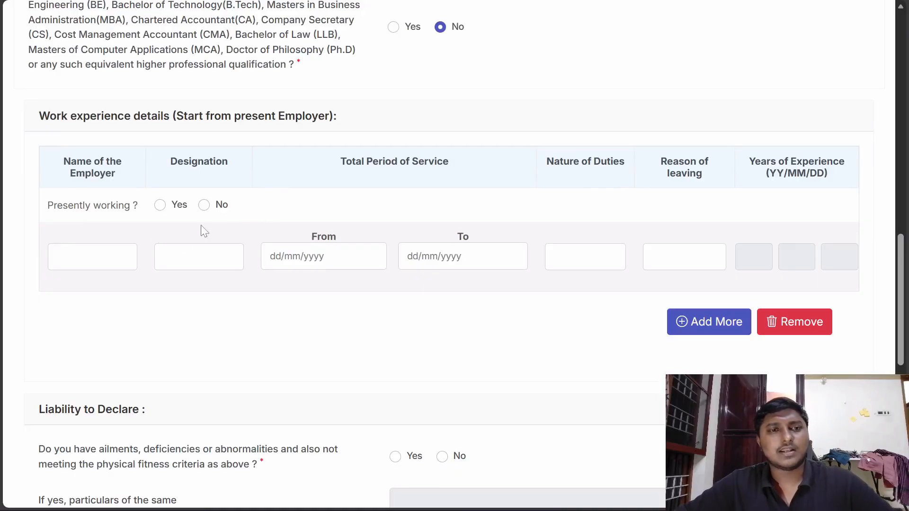
scroll(447, 329, down, 5)
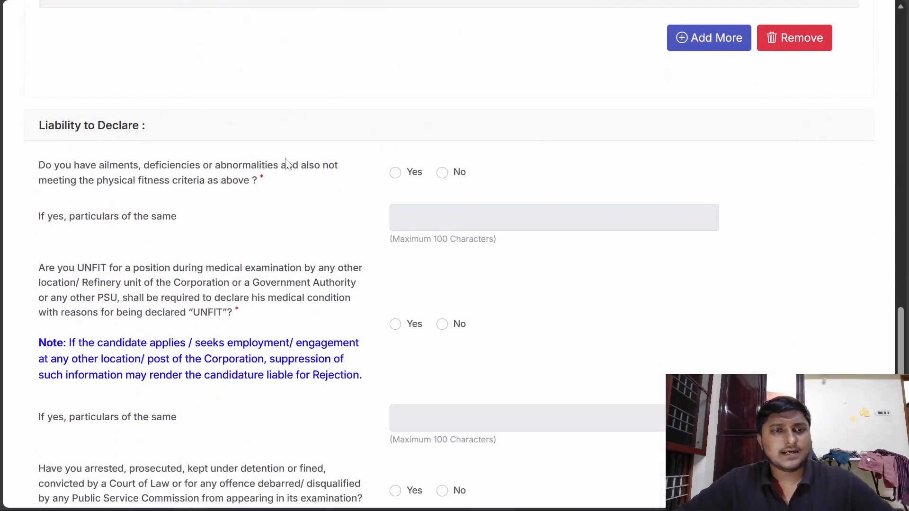
scroll(365, 195, down, 1)
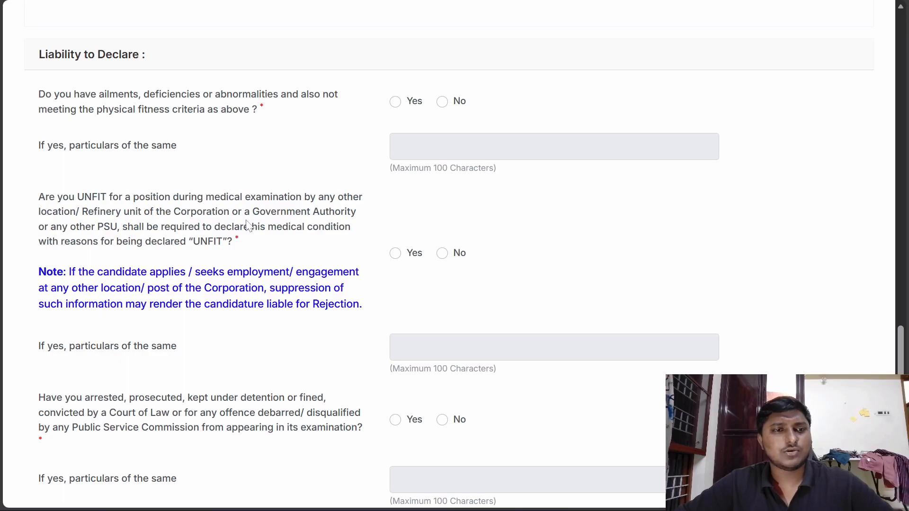
scroll(249, 225, down, 2)
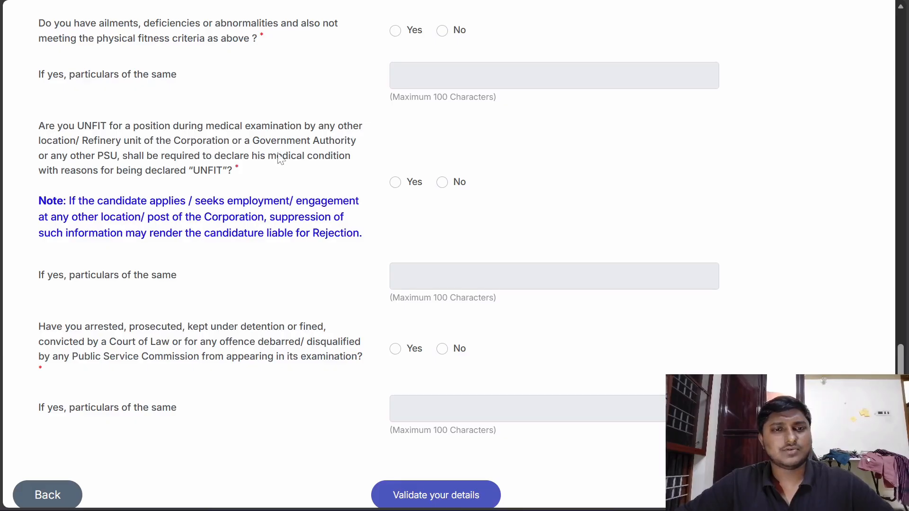
scroll(339, 284, down, 2)
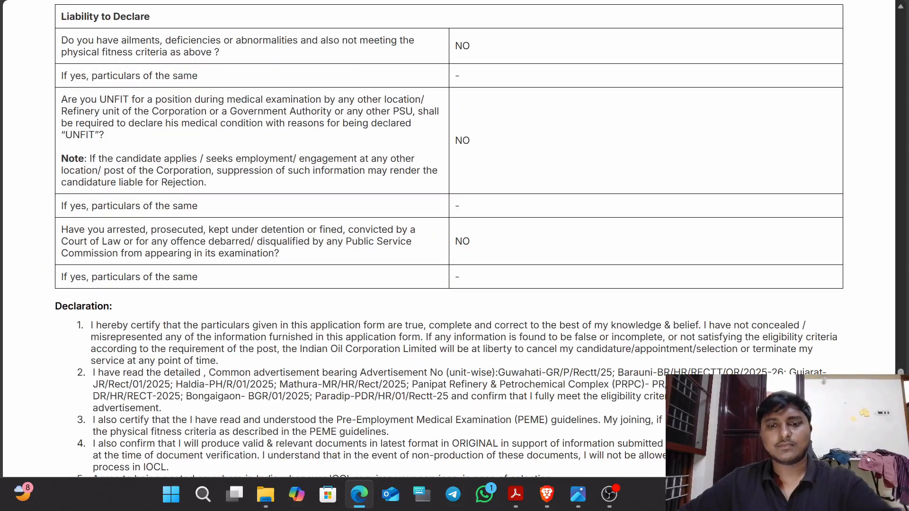
Review the application preview, including the personal details, exam centre preferences, declaration, notes and candidate signature
scroll(592, 339, down, 3)
scroll(592, 339, up, 15)
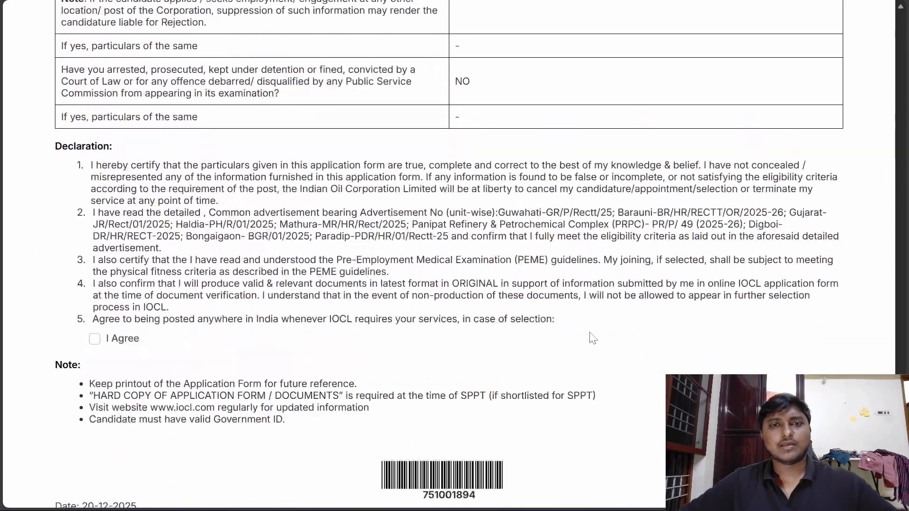
scroll(580, 341, down, 8)
scroll(579, 341, up, 20)
scroll(568, 334, down, 16)
scroll(570, 341, down, 20)
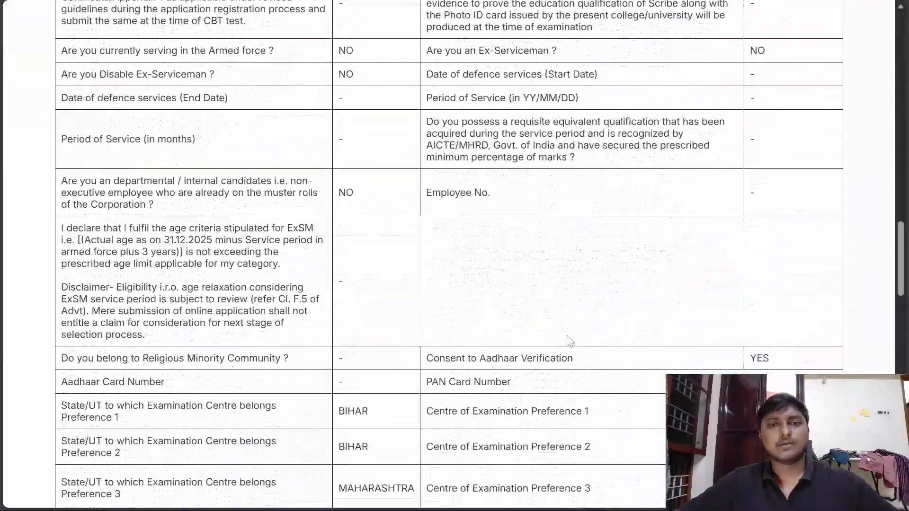
scroll(503, 270, down, 6)
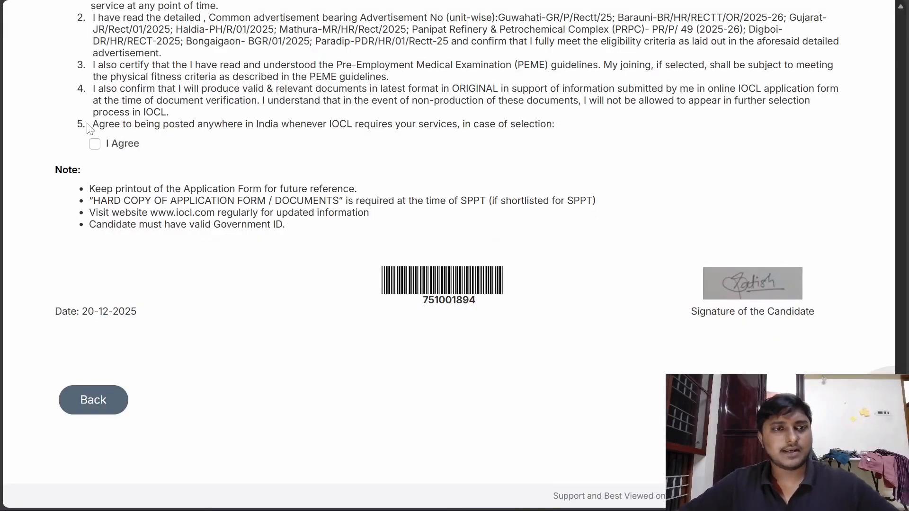
Agree to the declaration and confirm completing the registration to continue to document upload
click(94, 144)
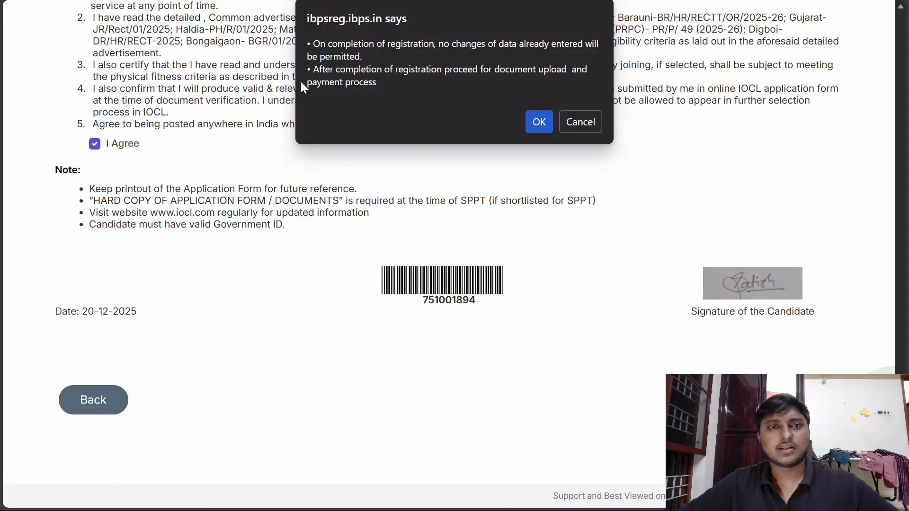
click(541, 119)
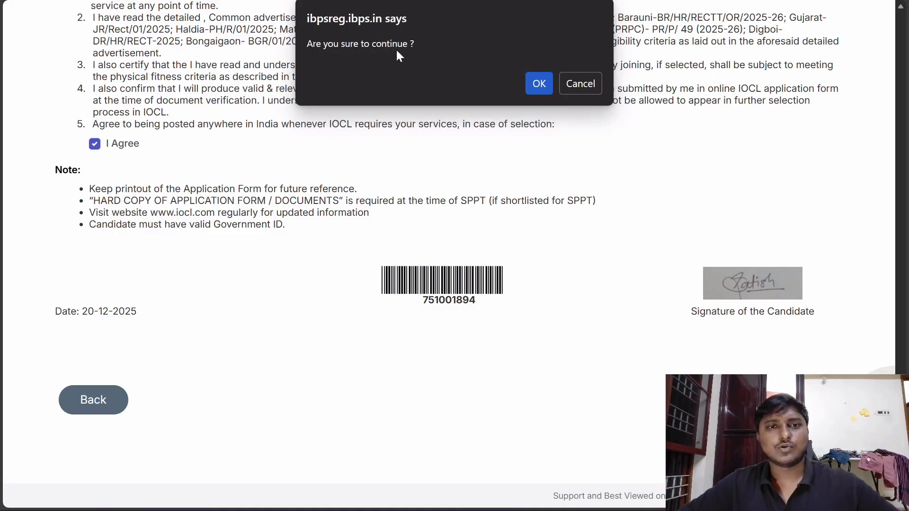
click(536, 83)
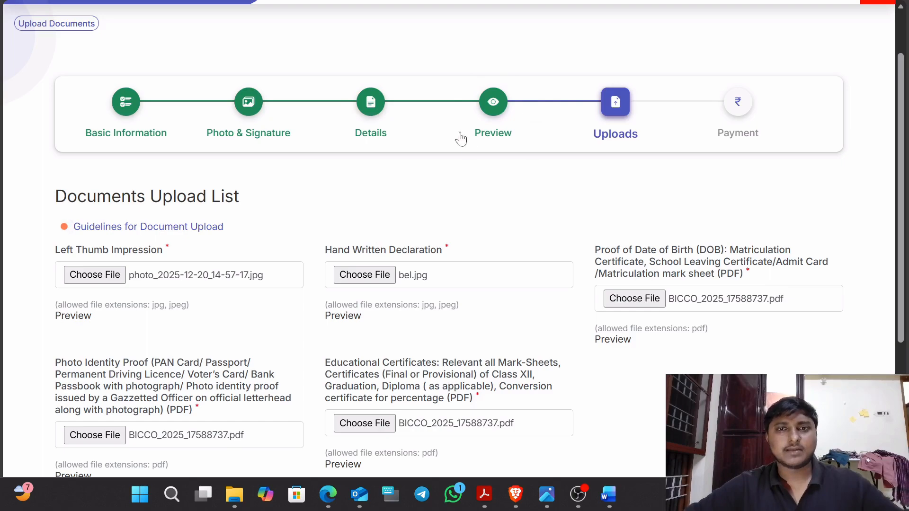
Look over the Documents Upload List, its upload guidelines link, the Digilocker question and the security code field
scroll(416, 246, down, 1)
scroll(417, 249, down, 2)
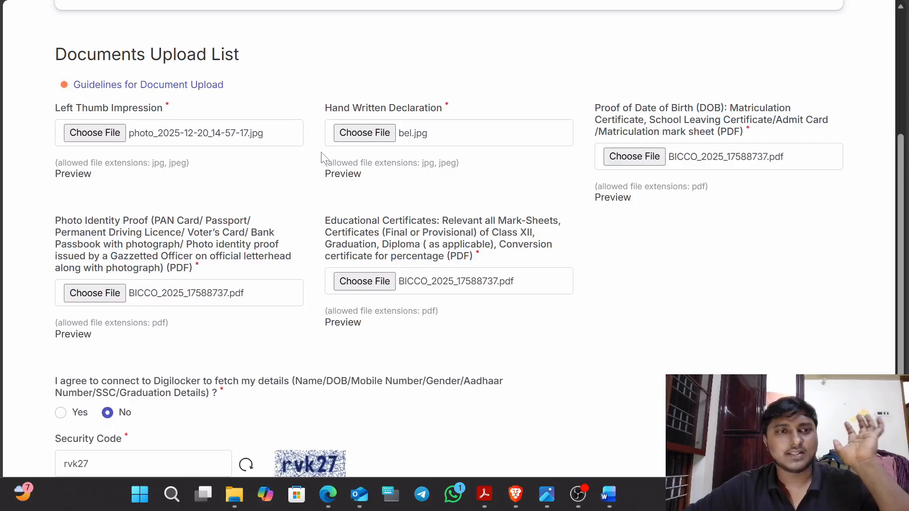
click(227, 89)
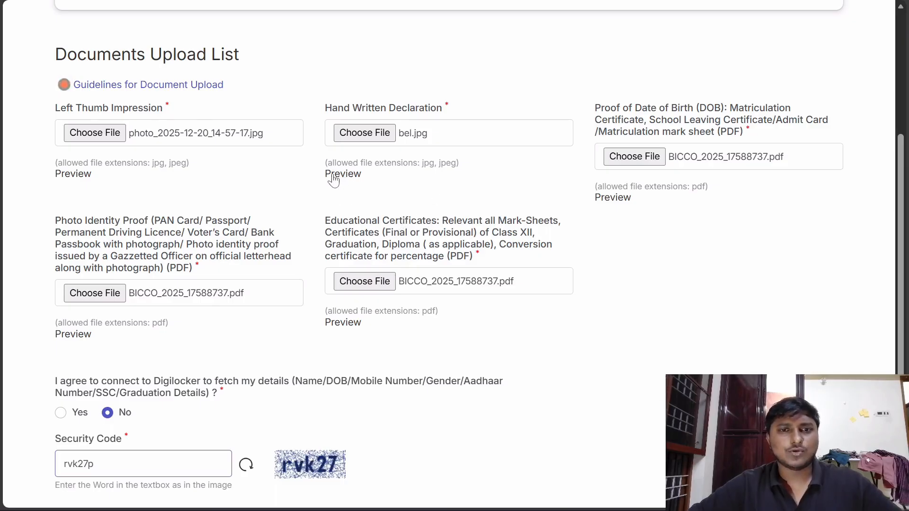
scroll(587, 218, down, 2)
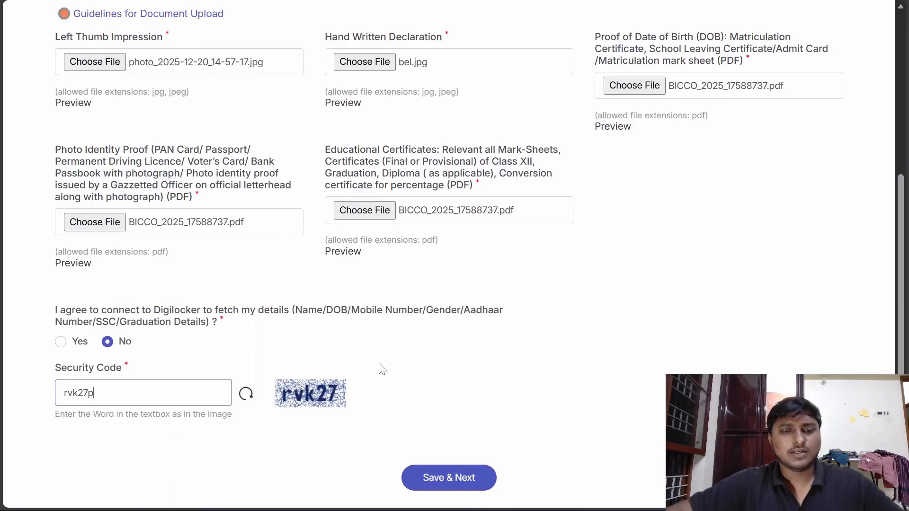
Switch to Word and examine the declaration wording for the Hand Written Declaration, highlighting the paragraph
mouse_move(450, 505)
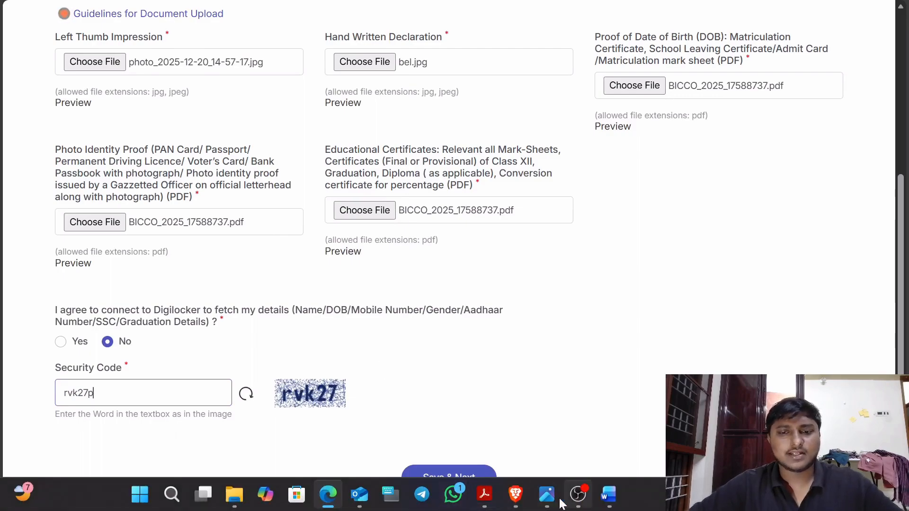
click(608, 501)
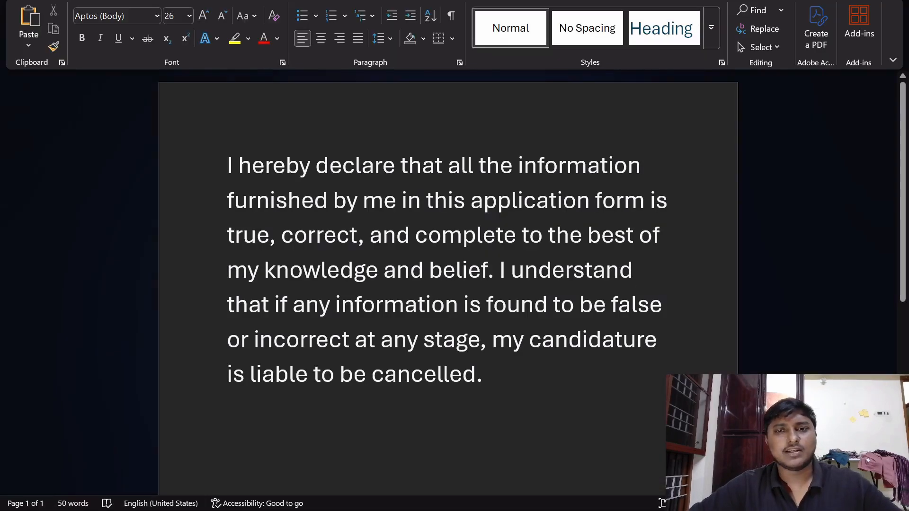
drag(228, 167, 476, 375)
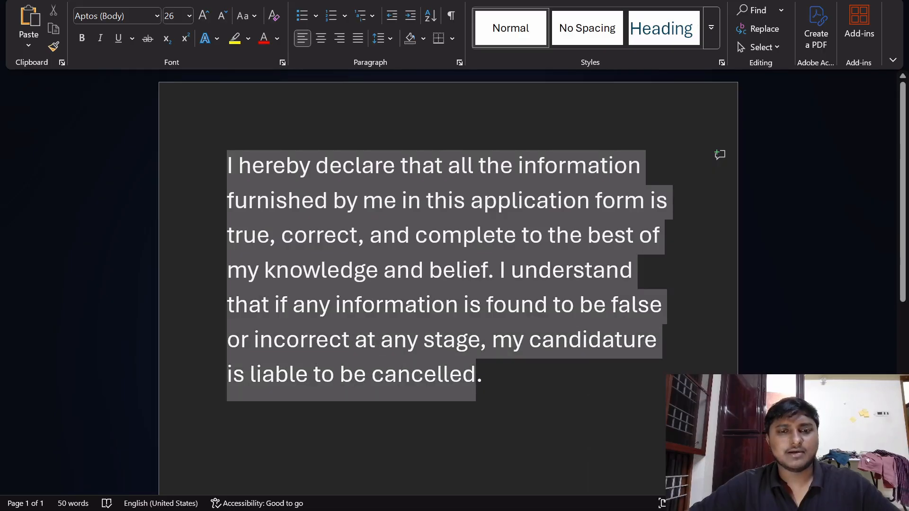
click(484, 375)
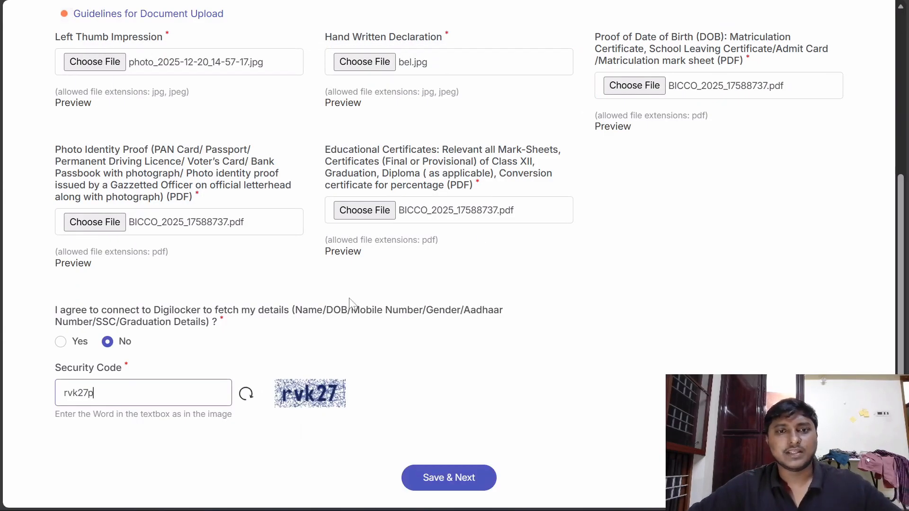
Go back to the upload page and check the required proof documents and the Digilocker consent answer
scroll(349, 303, up, 3)
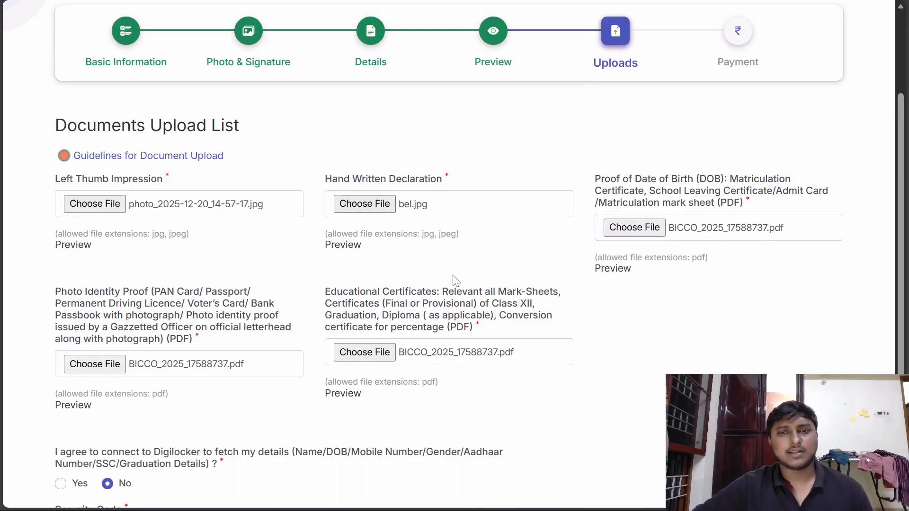
scroll(454, 282, down, 4)
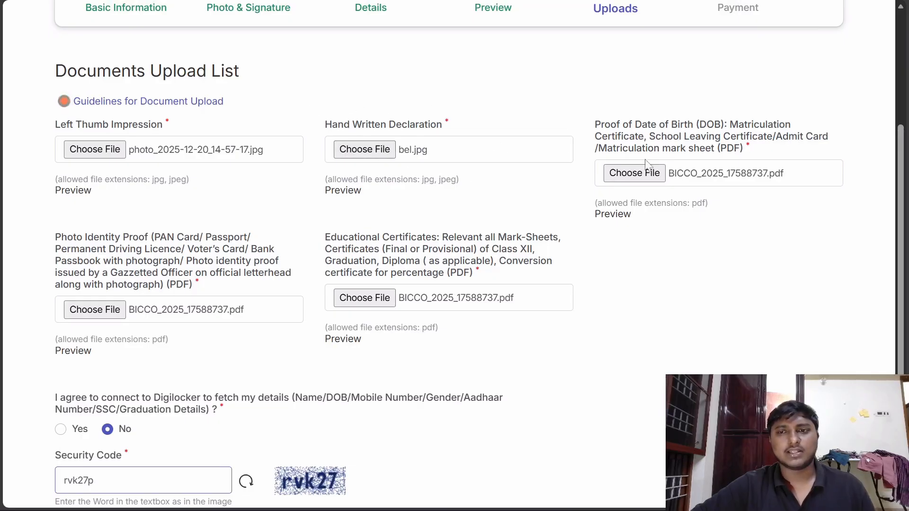
scroll(120, 201, down, 2)
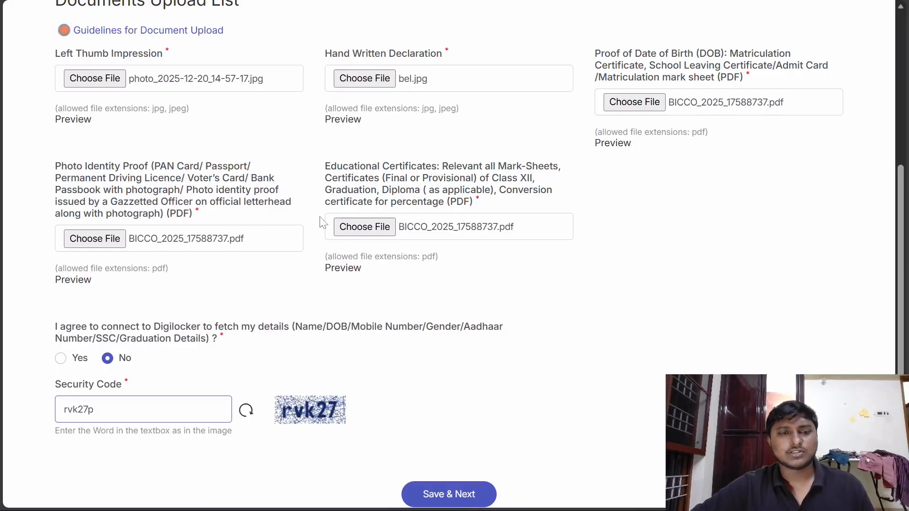
scroll(430, 208, down, 1)
scroll(430, 208, down, 2)
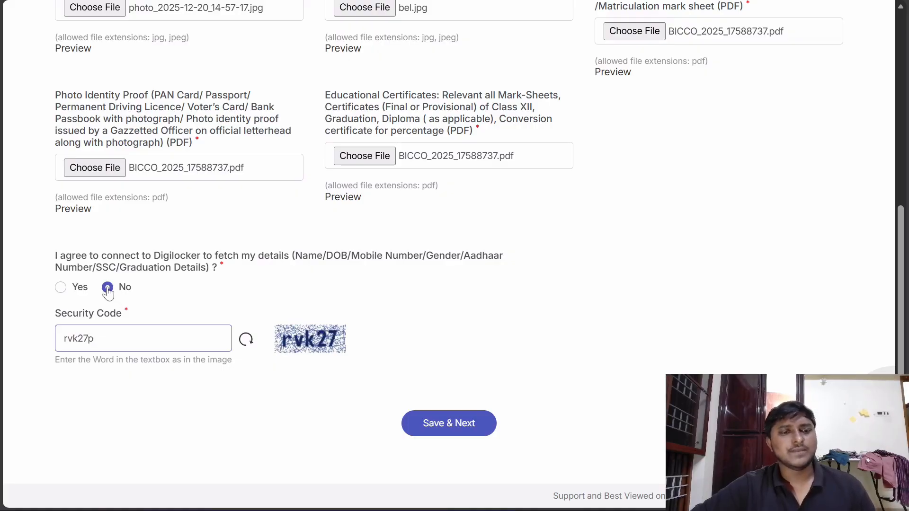
Save the uploaded documents, correct the security code to match the image, save again and confirm the final submission
click(453, 429)
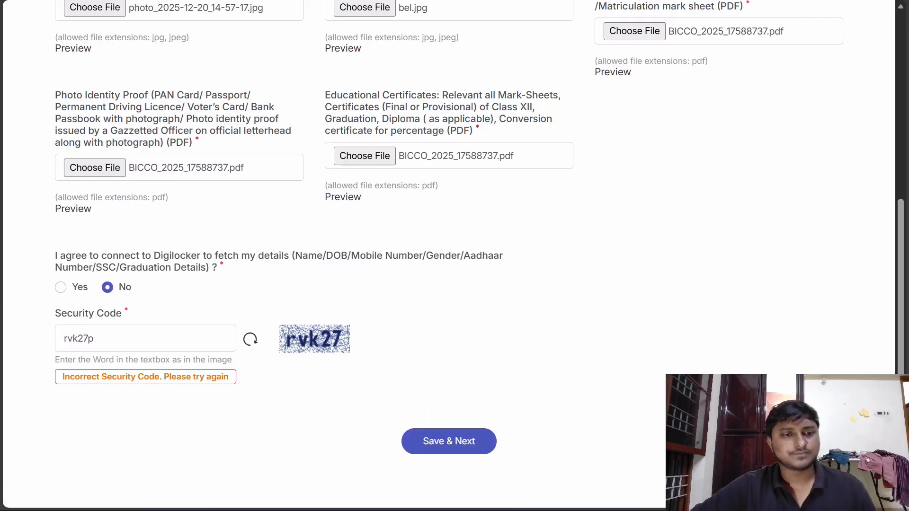
click(94, 338)
key(BackSpace)
click(453, 445)
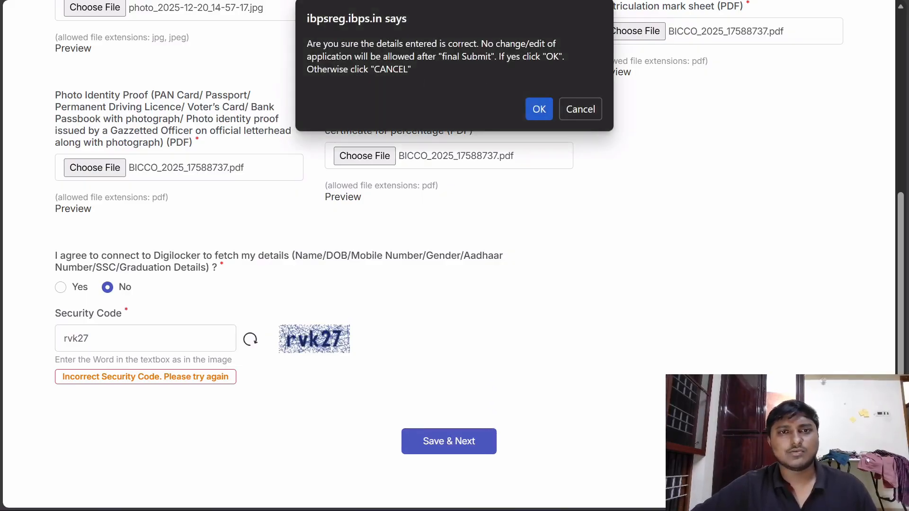
click(540, 109)
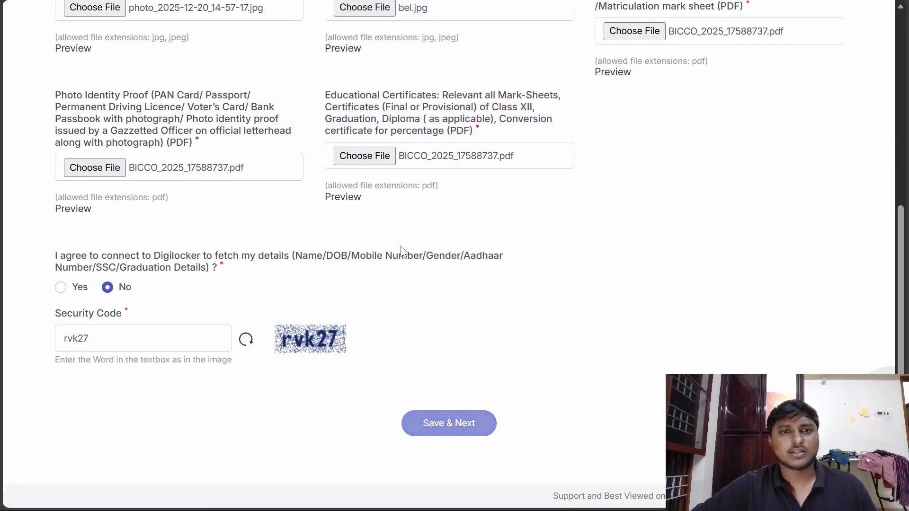
Enter the security code from the image on the payment page and confirm submitting the payment via BillDesk
scroll(417, 251, down, 4)
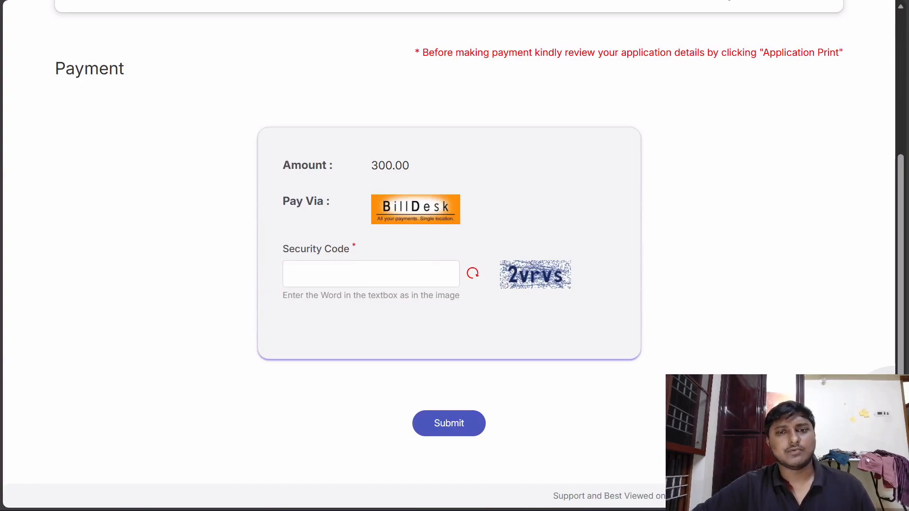
click(291, 274)
text(2vrvs)
click(442, 425)
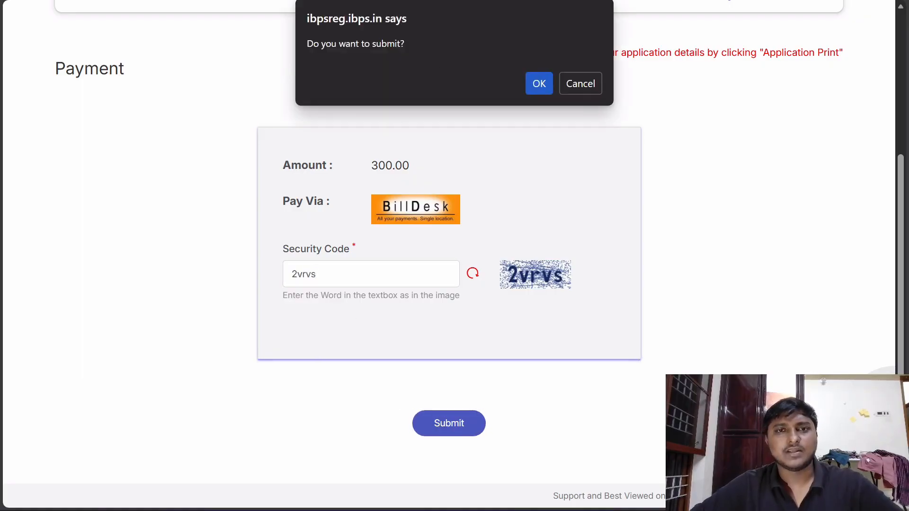
click(535, 83)
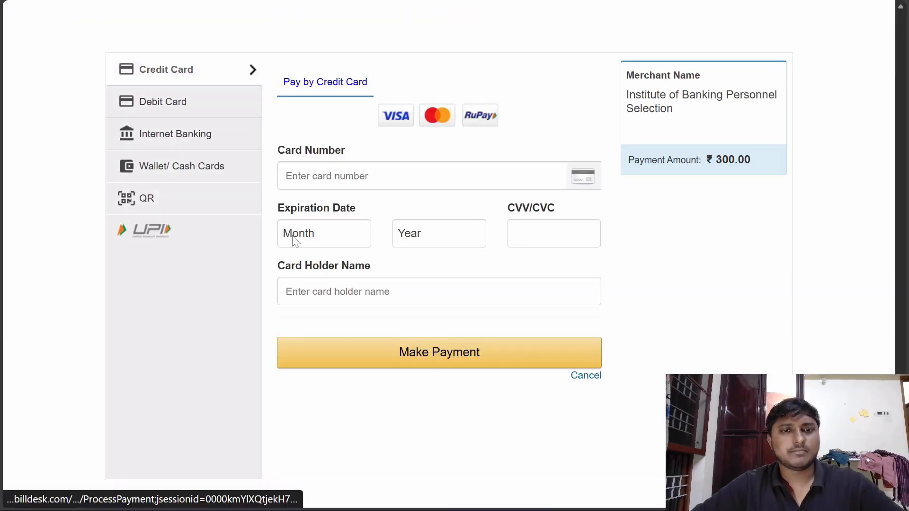
Choose QR as the payment method, proceed with the Rs. 300.00 payment and reveal the UPI QR code for scanning
click(148, 205)
click(300, 144)
click(420, 223)
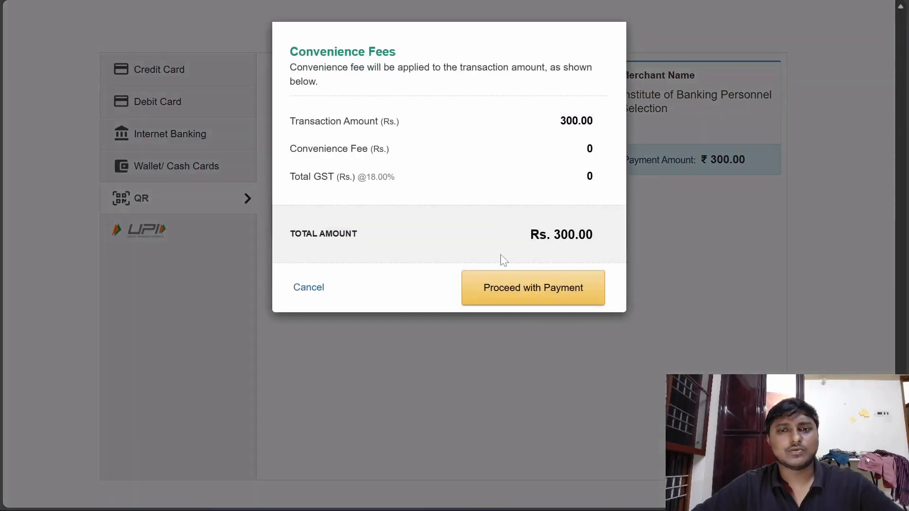
click(557, 294)
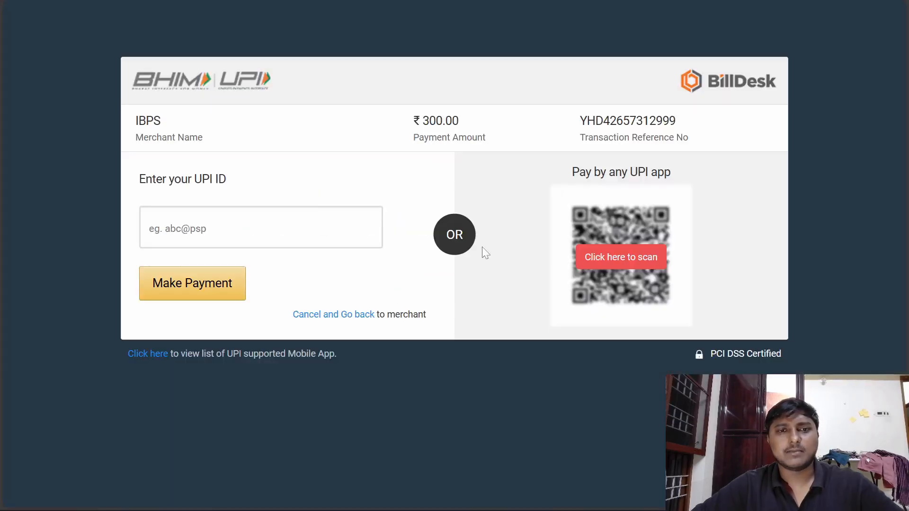
click(616, 255)
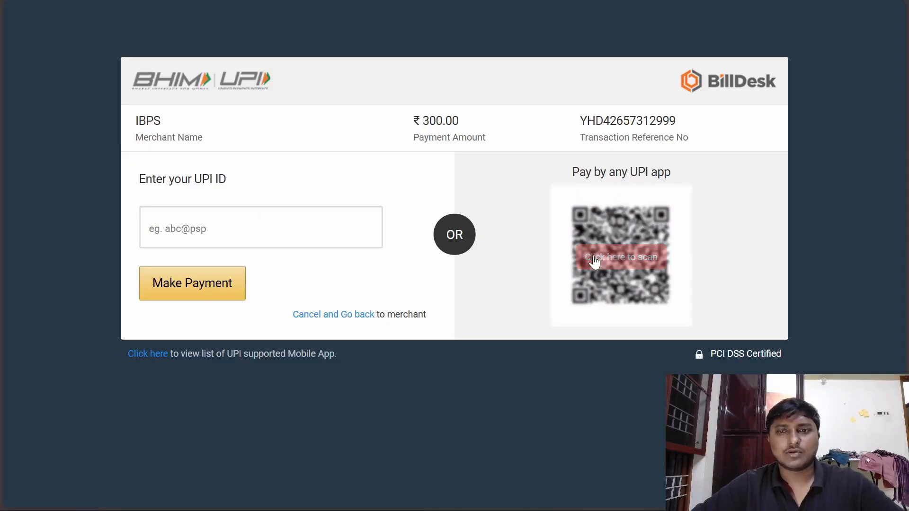